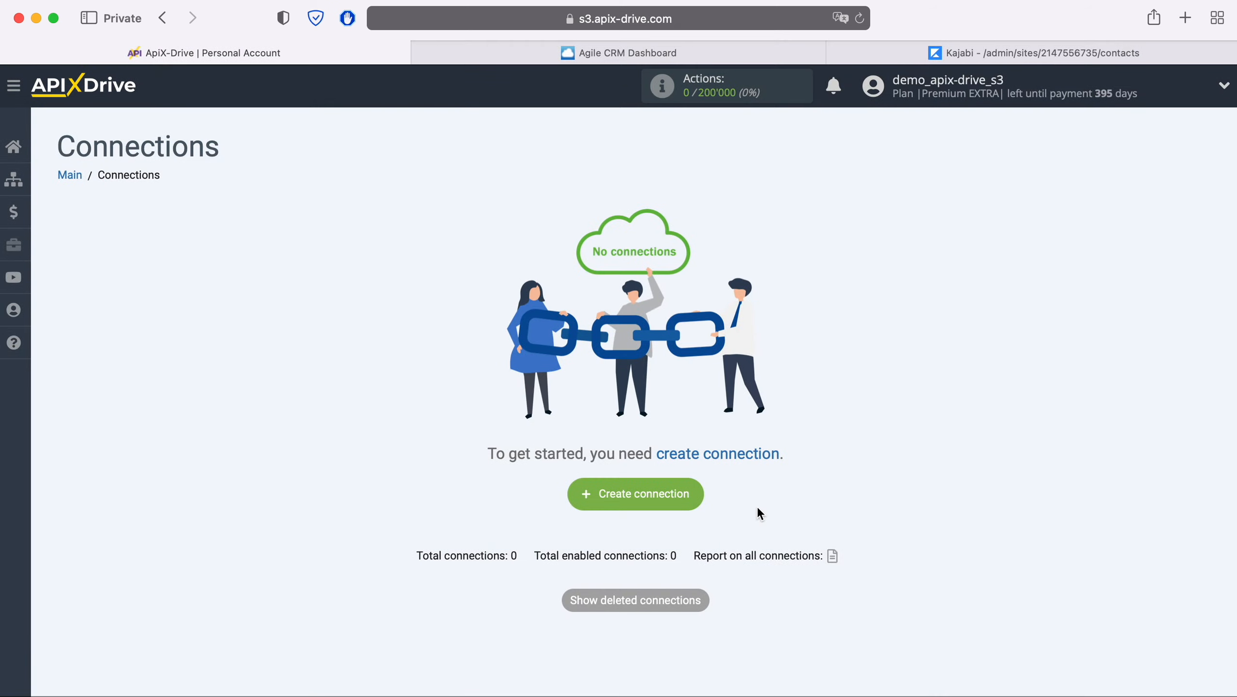
- Create a new connection with Agile CRM as the data source system
left_click(701, 501)
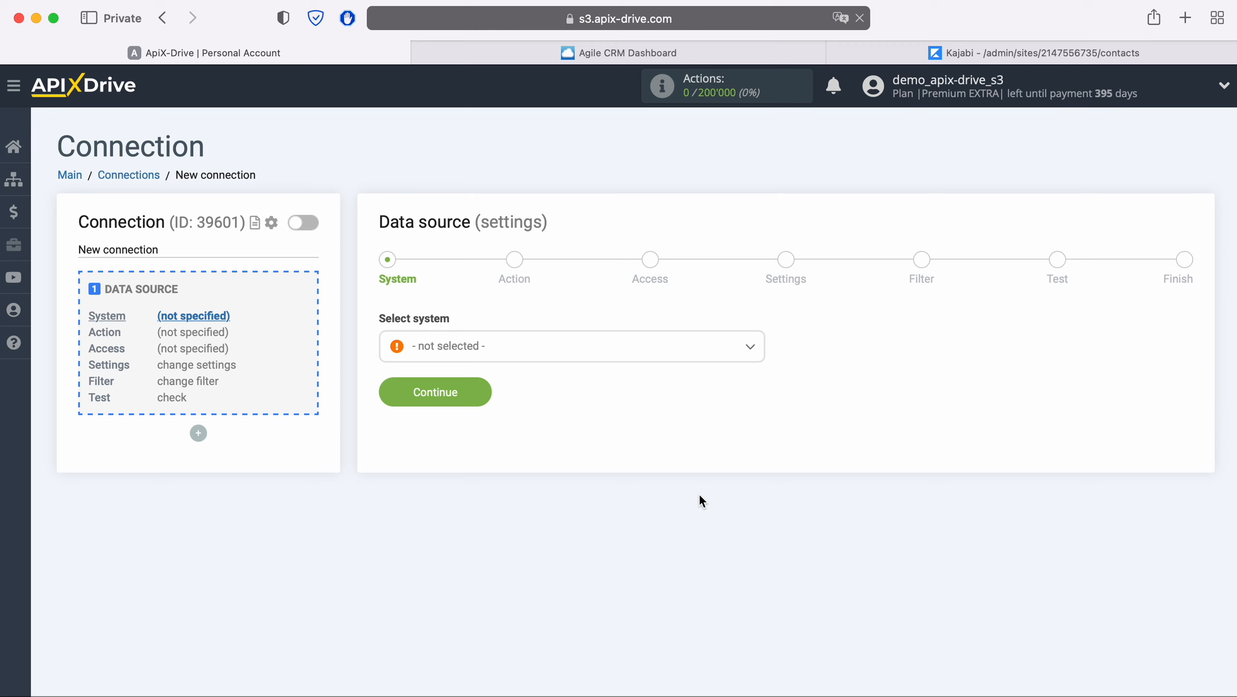
left_click(541, 358)
left_click(469, 510)
left_click(488, 394)
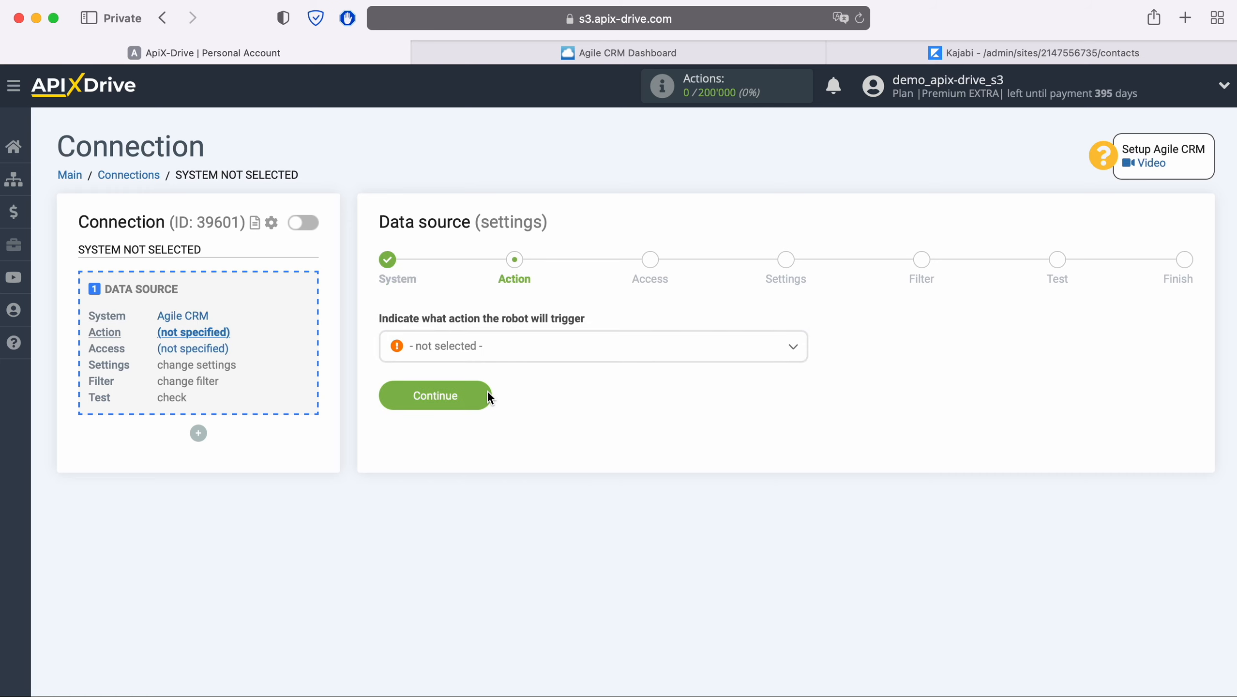
- Choose Get CONTACTS (new) as the trigger action and advance to account access
left_click(514, 360)
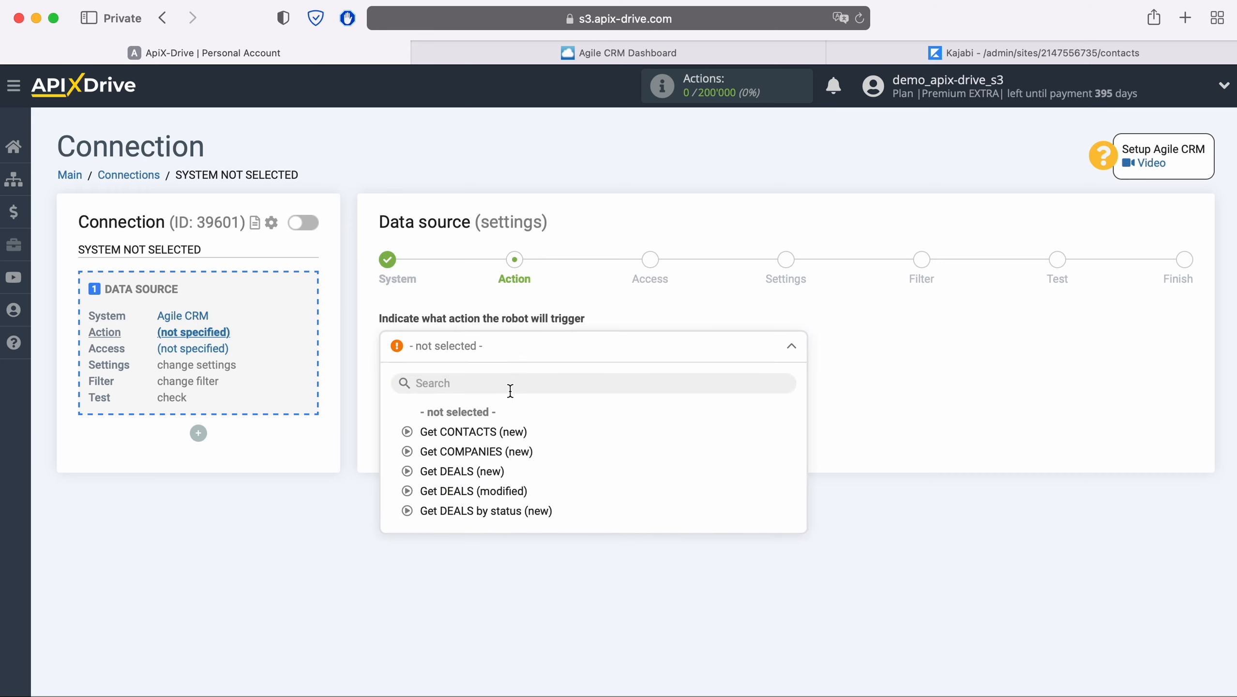
left_click(509, 430)
left_click(486, 398)
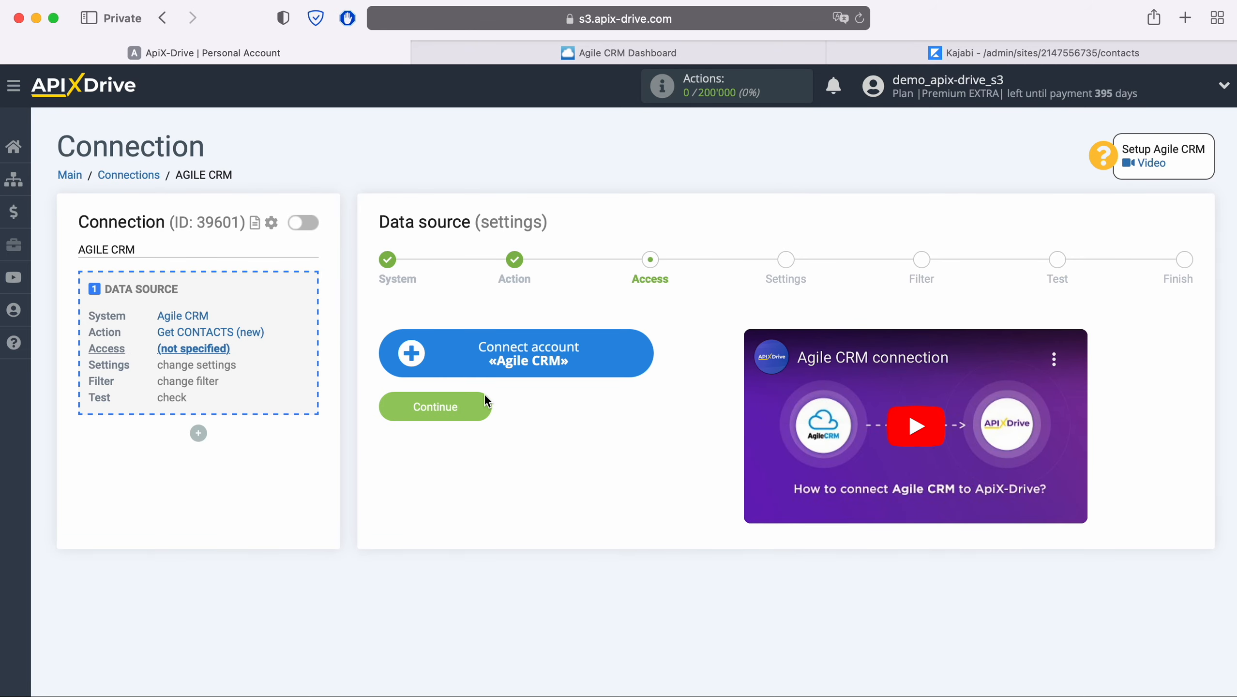
- Bring up the Agile CRM account connection form, then switch to the Agile CRM dashboard
left_click(644, 359)
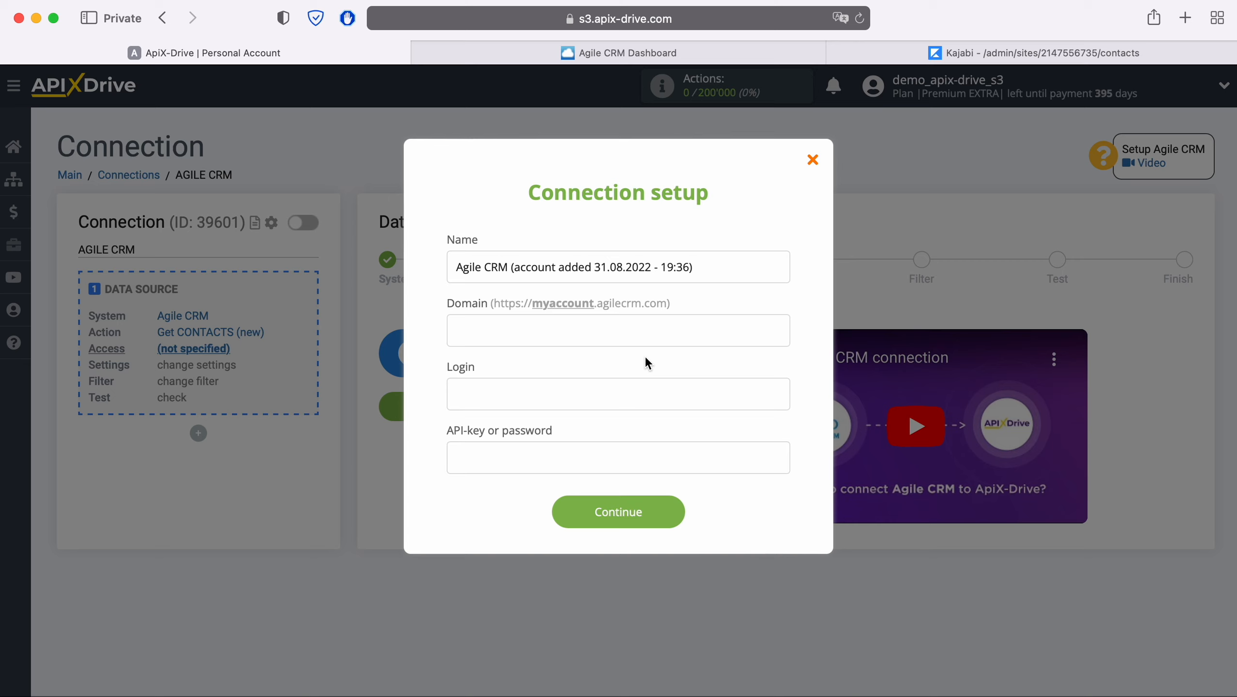
left_click(669, 51)
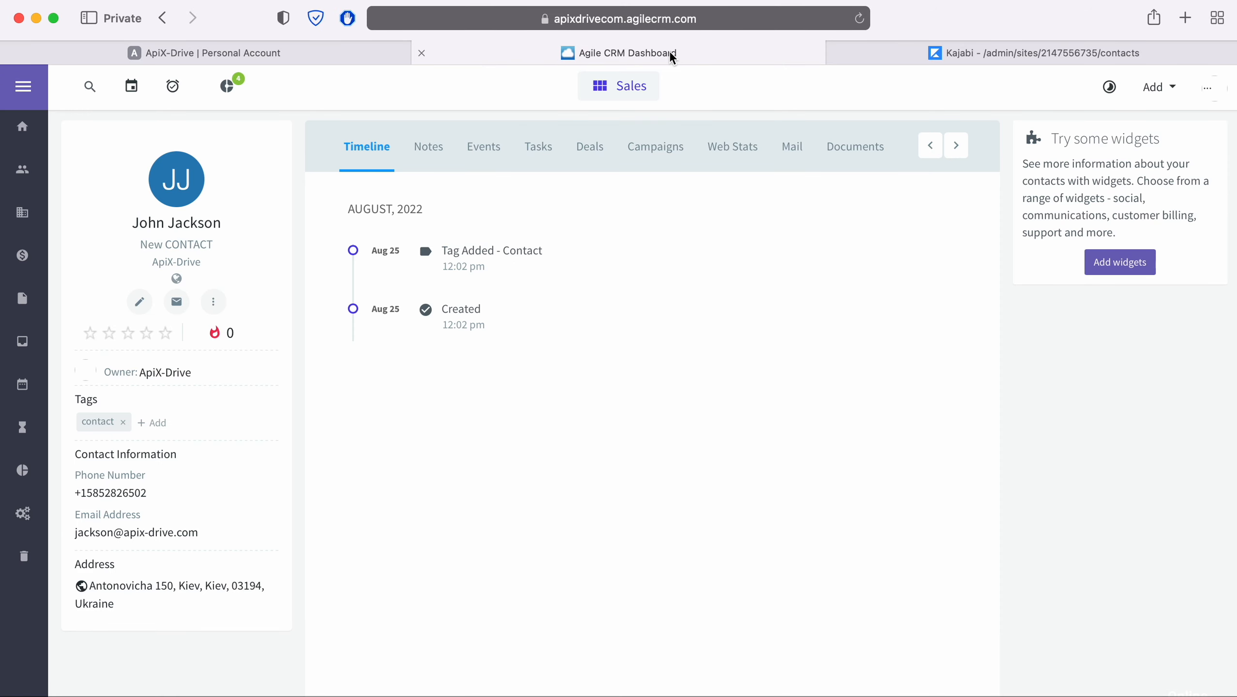
- Copy the subdomain 'apixdrivecom' from Agile CRM's address bar and return to ApiX-Drive's Domain field
left_click(812, 18)
left_click(811, 17)
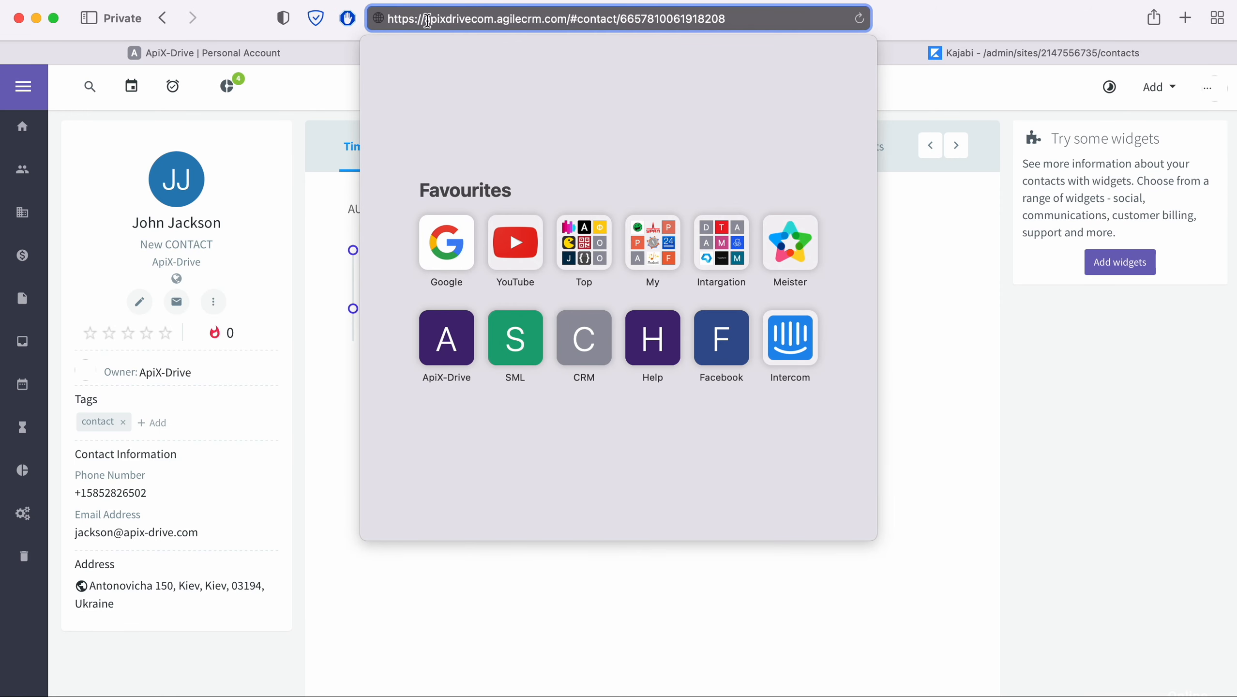
left_click_drag(423, 18, 498, 18)
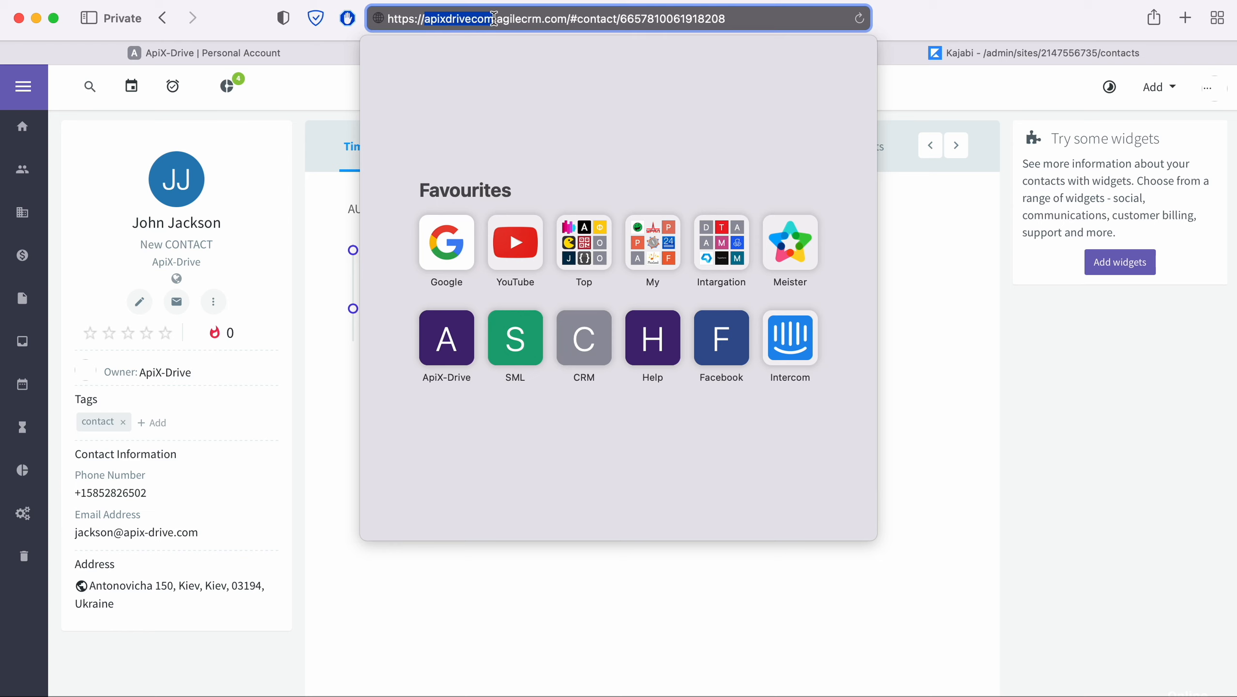
right_click(485, 23)
left_click(506, 48)
left_click(276, 53)
right_click(497, 332)
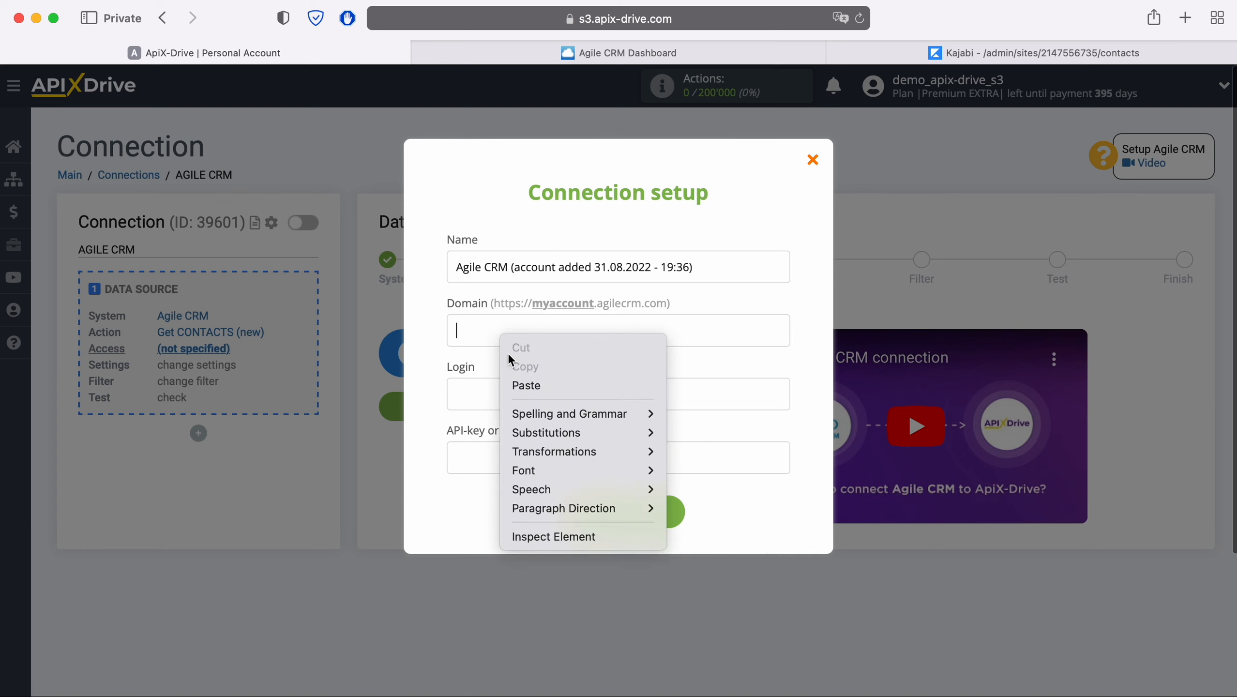
- Fill the connection form with Domain 'apixdrivecom' and the account's login e-mail
left_click(528, 384)
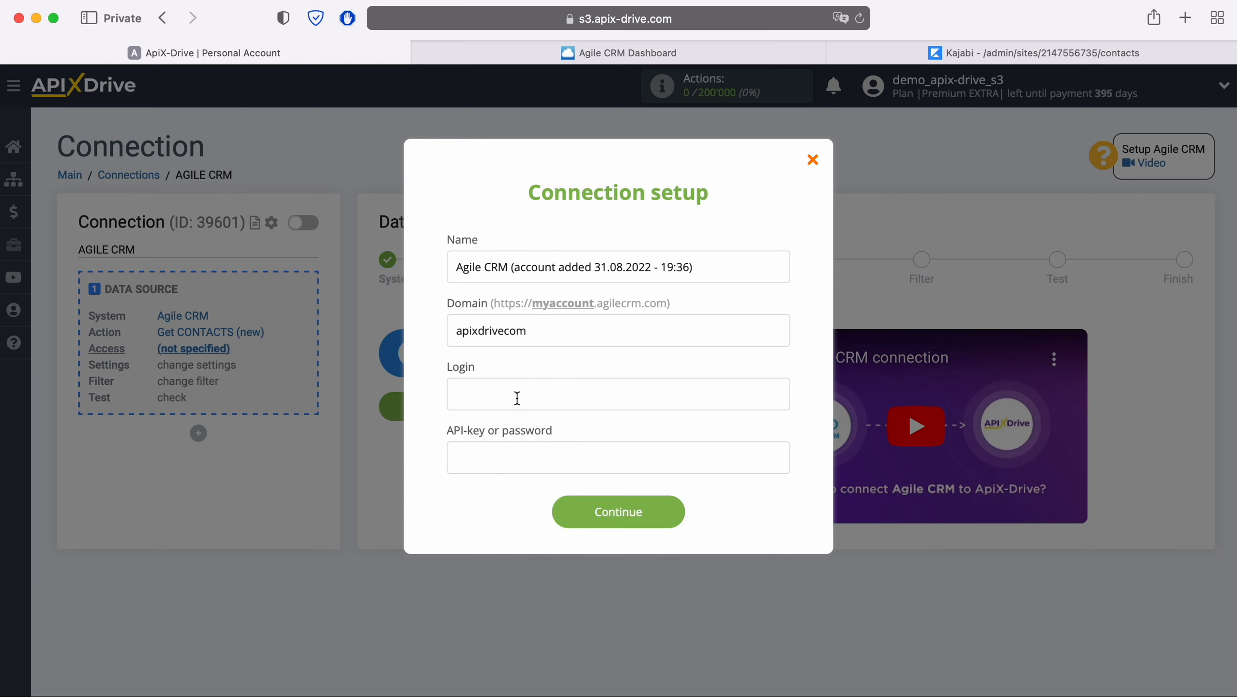
left_click(518, 398)
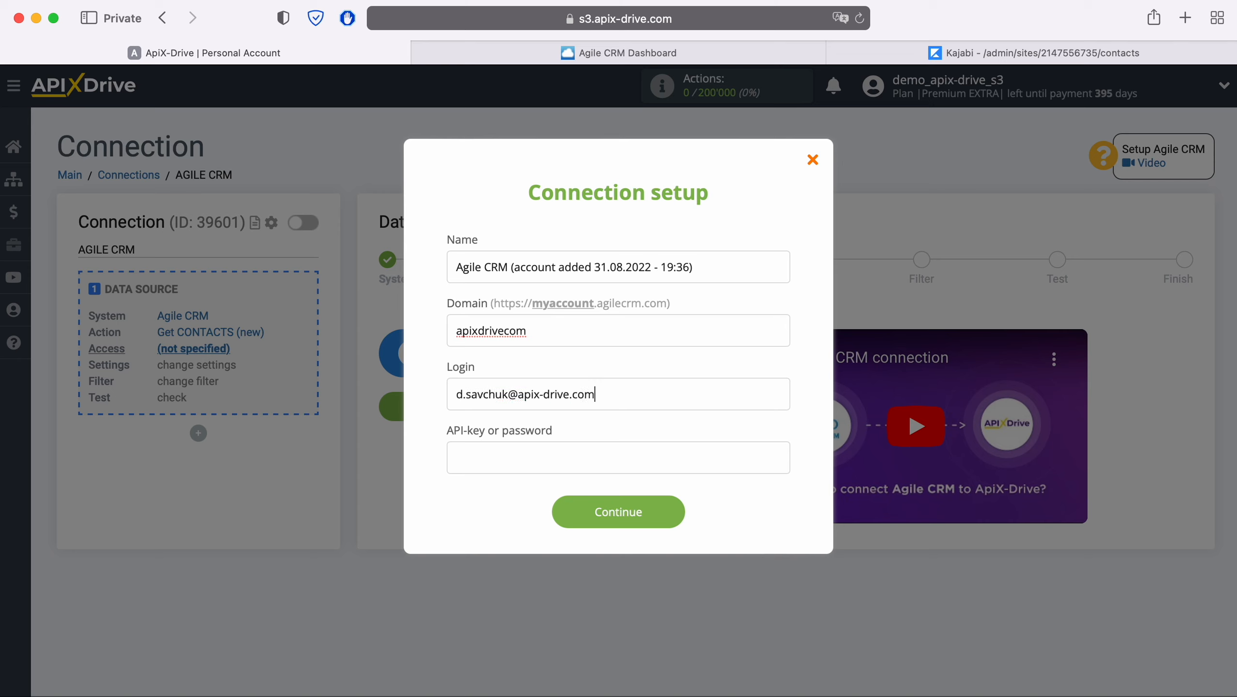
left_click(462, 466)
- Go to Agile CRM's Admin Settings > Developers & API page
left_click(736, 55)
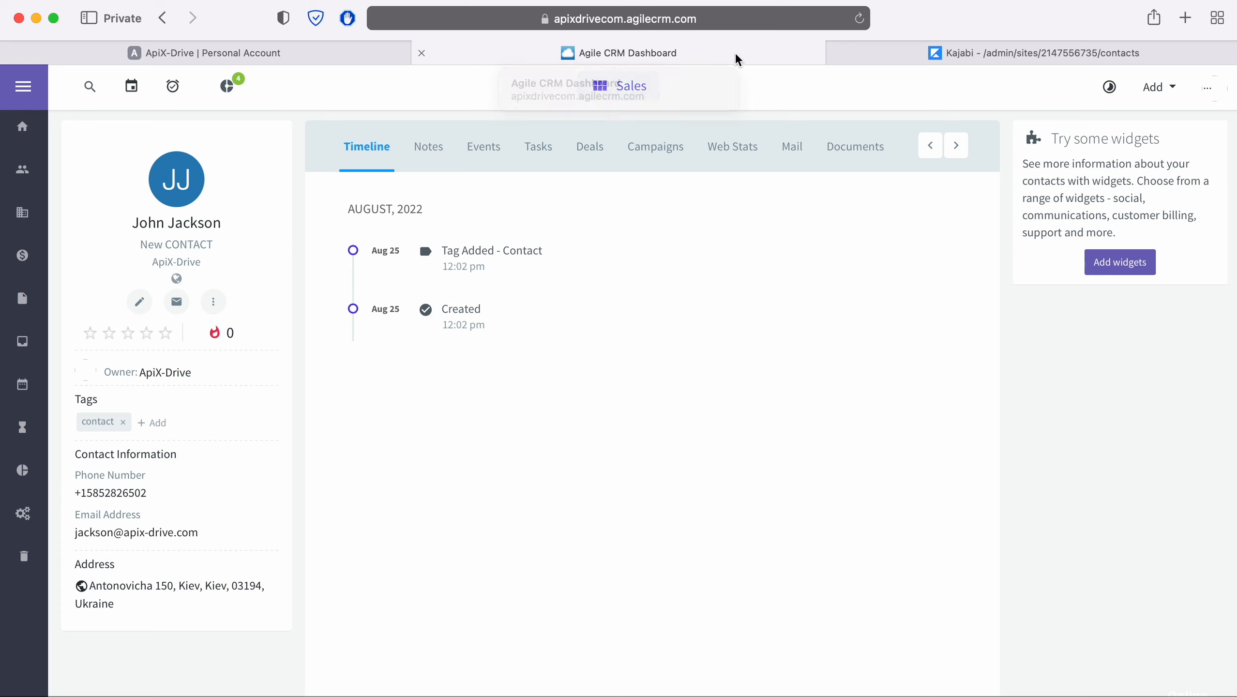
left_click(1200, 91)
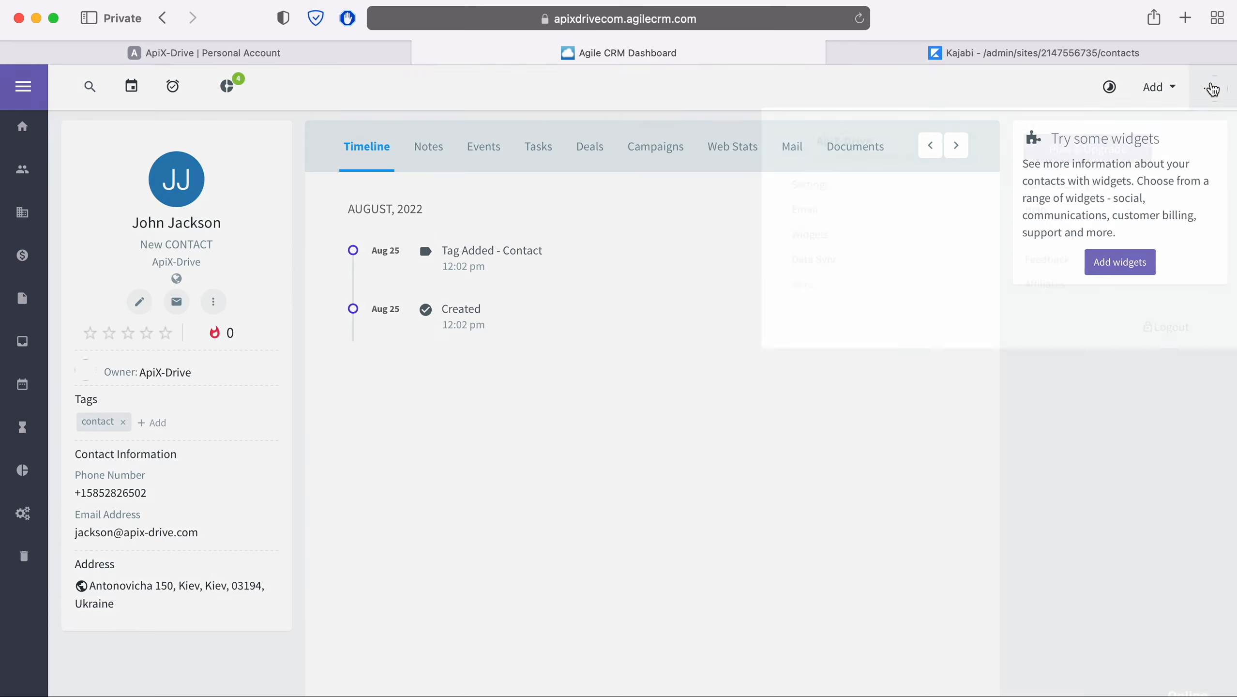
left_click(1065, 189)
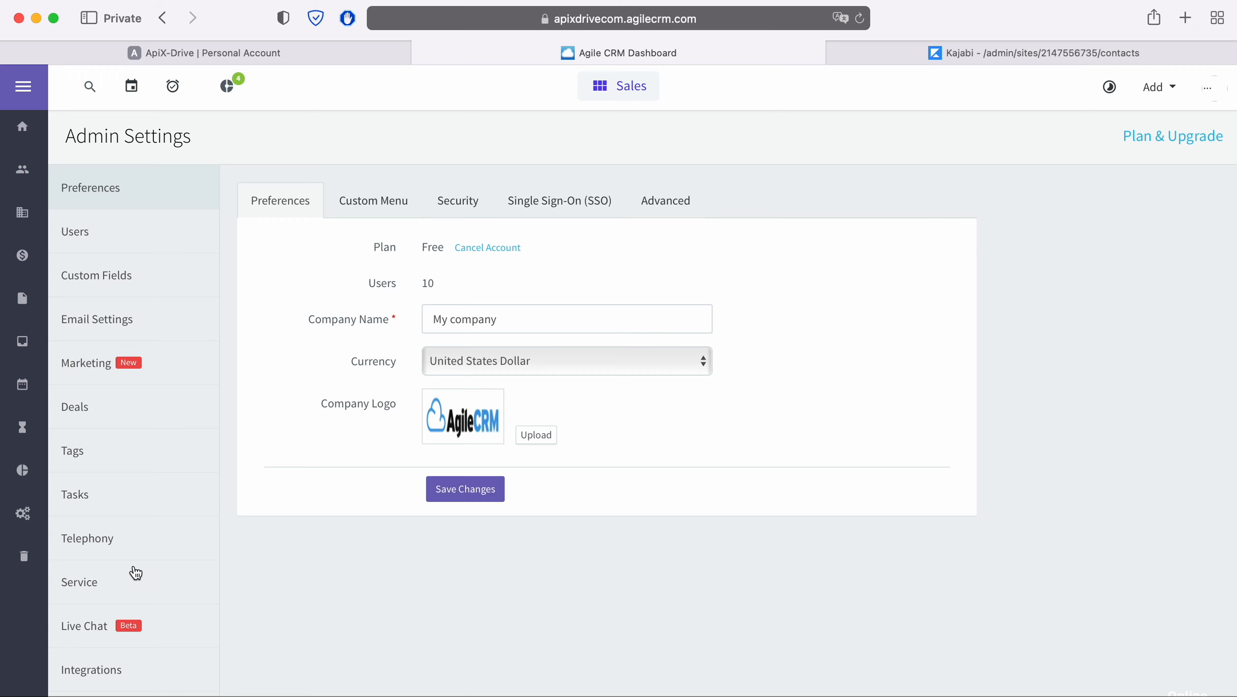
scroll(134, 572, "down", 3)
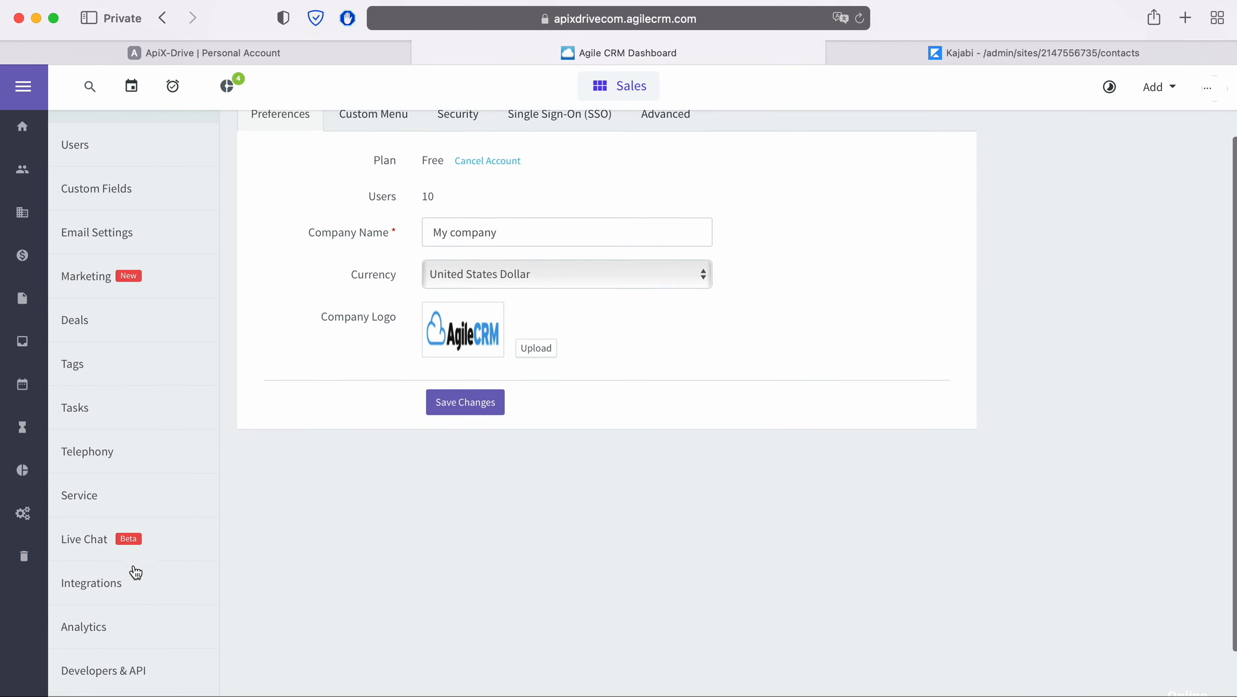
left_click(138, 672)
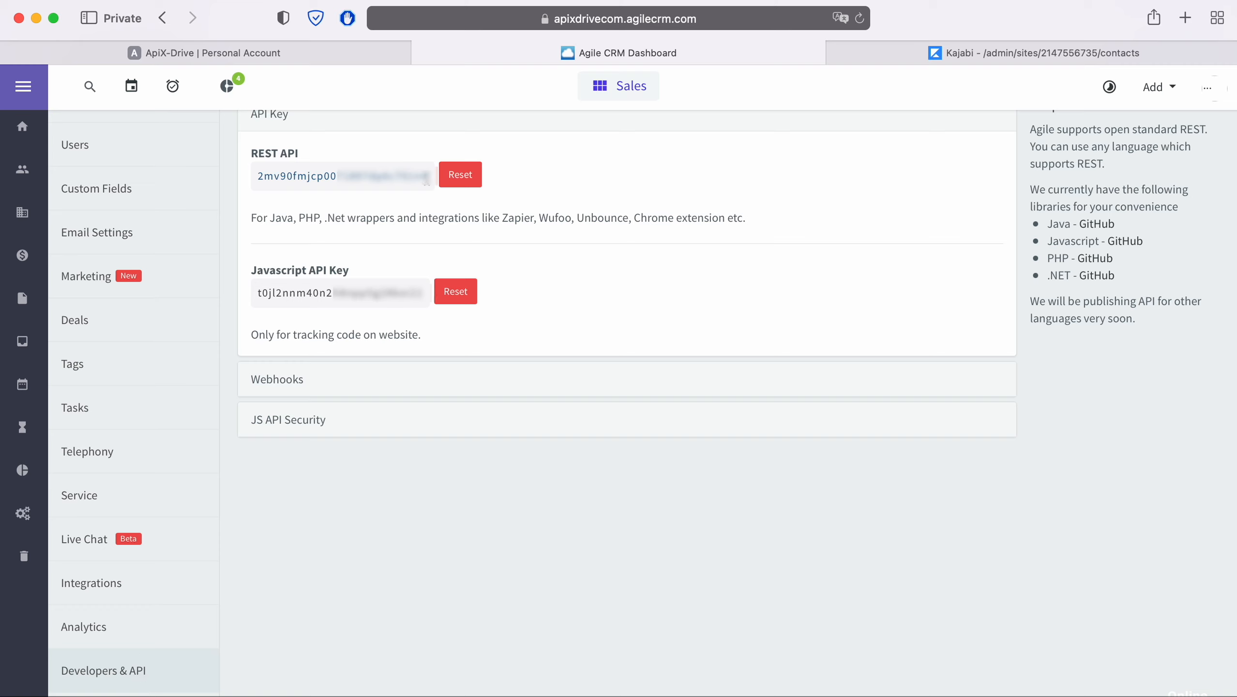
- Copy the REST API key and return to ApiX-Drive's connection form
left_click_drag(425, 178, 258, 177)
right_click(276, 173)
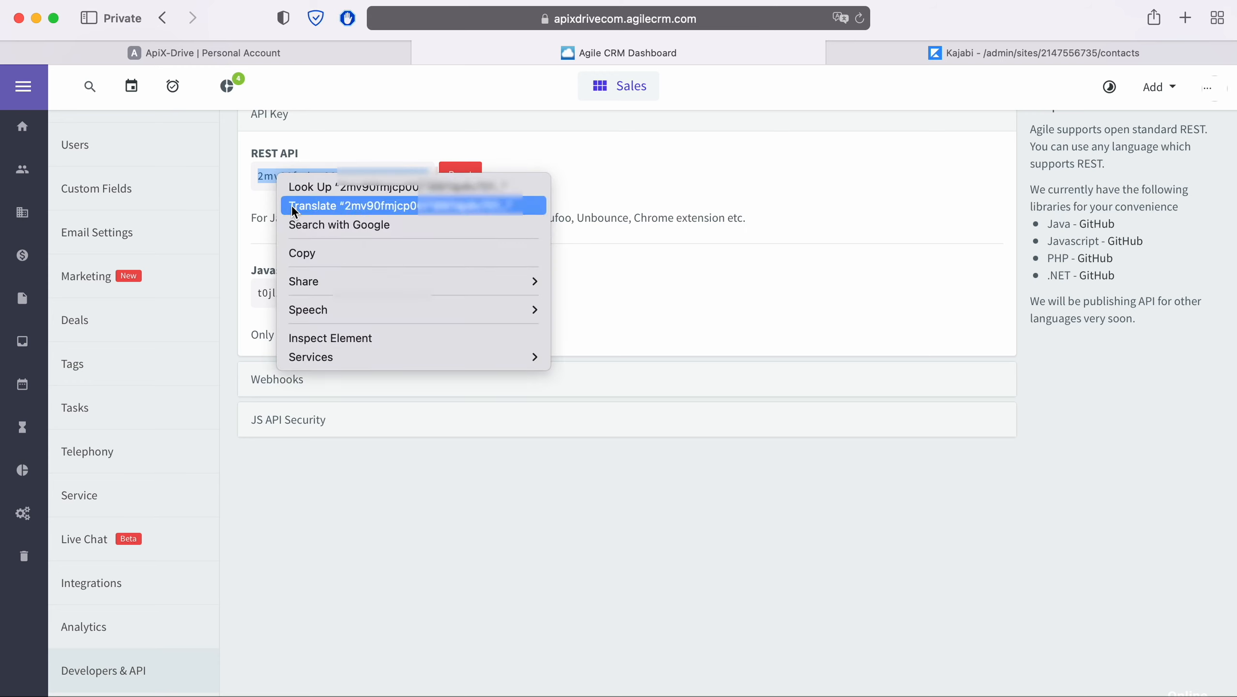
left_click(317, 252)
left_click(316, 53)
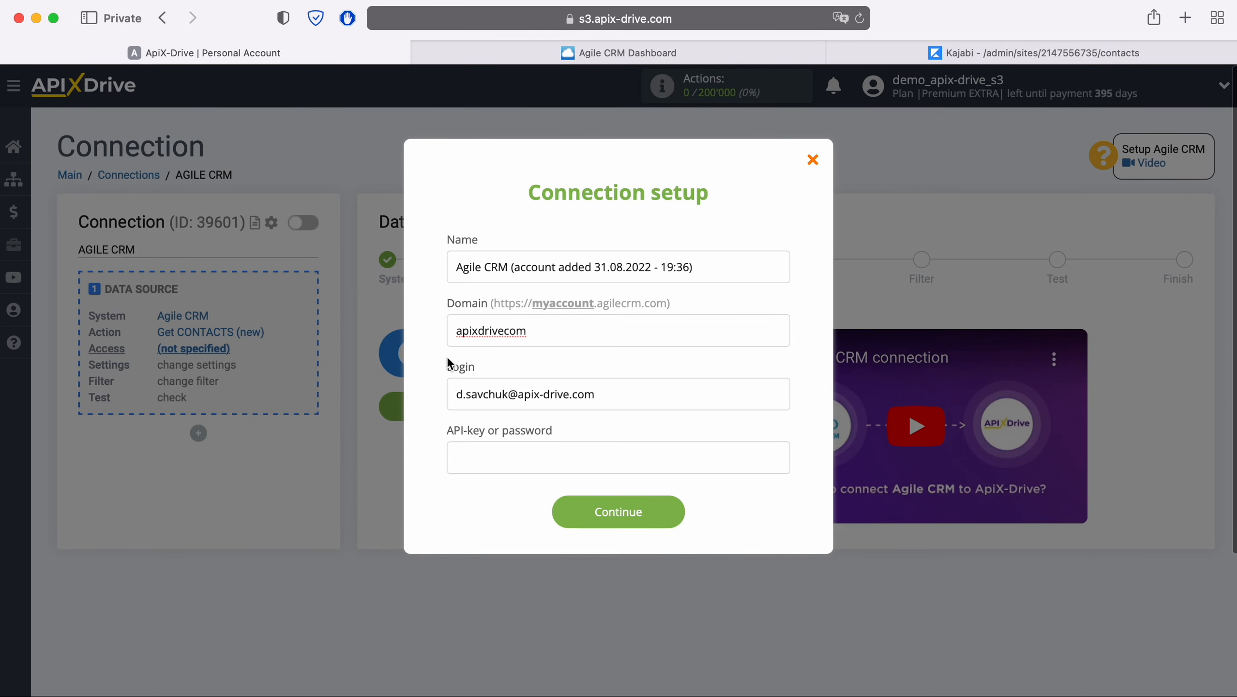
- Paste the REST API key into the form and save the Agile CRM account connection
right_click(504, 460)
left_click(527, 503)
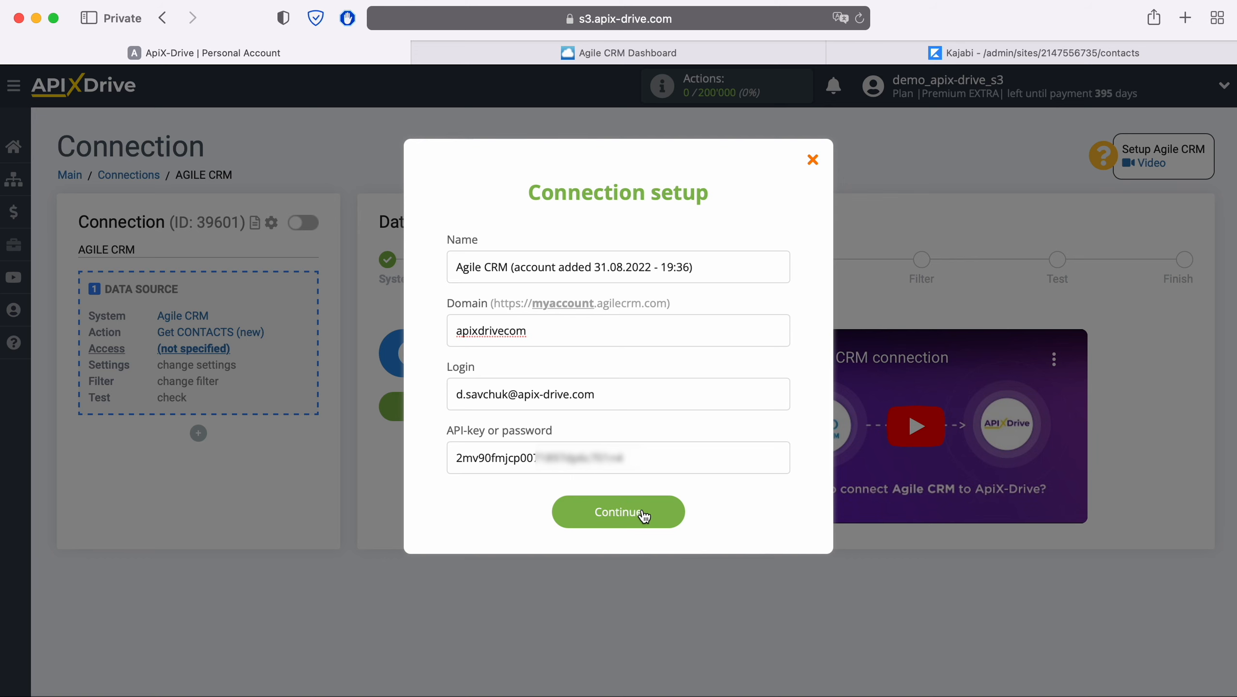
left_click(675, 512)
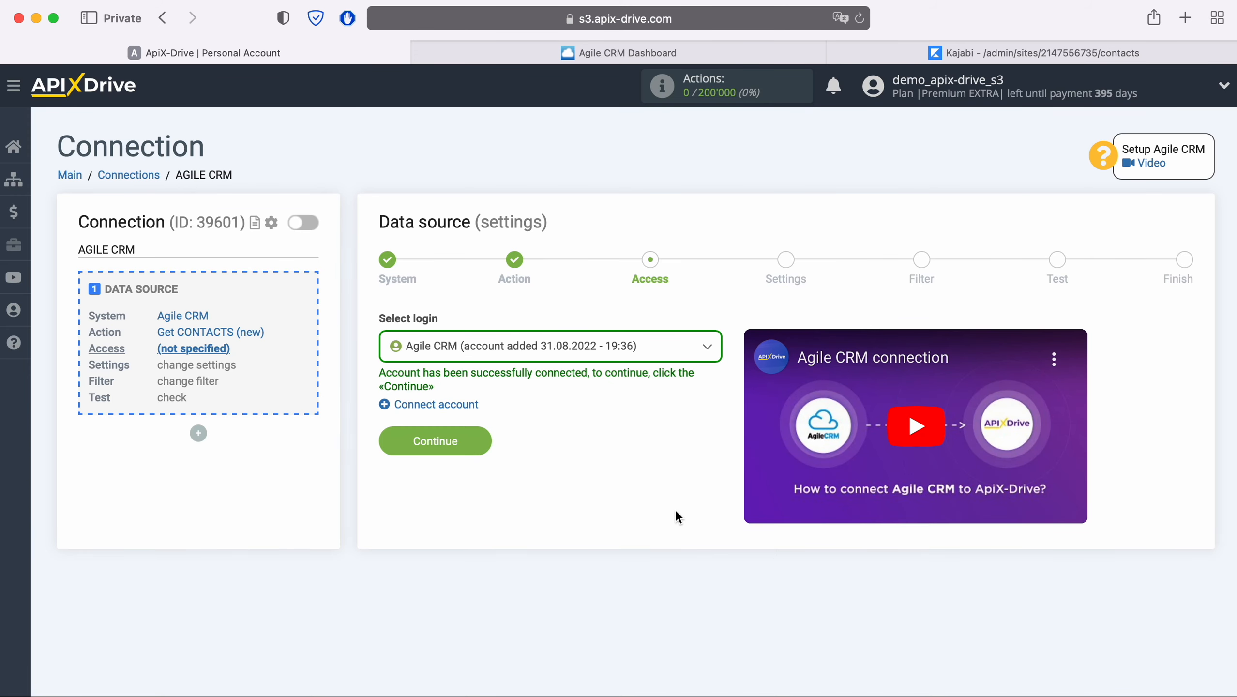
- Select the connected Agile CRM account and proceed to the Settings step
left_click(654, 359)
left_click(635, 449)
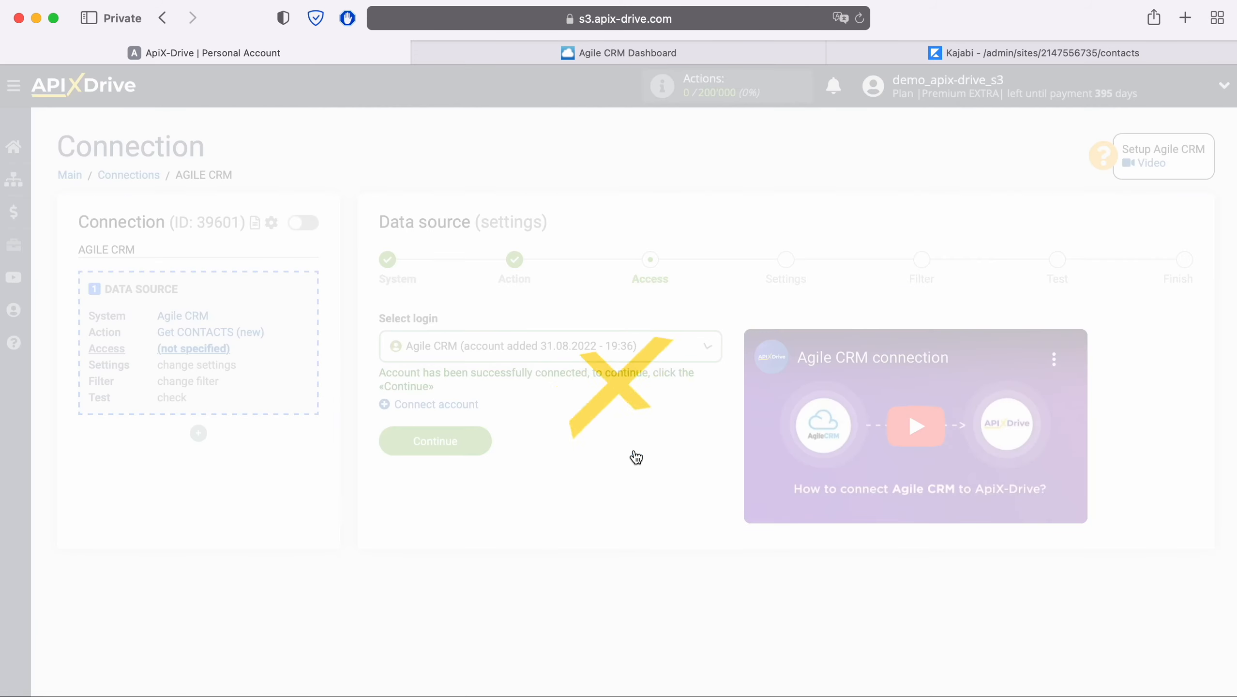
left_click(481, 438)
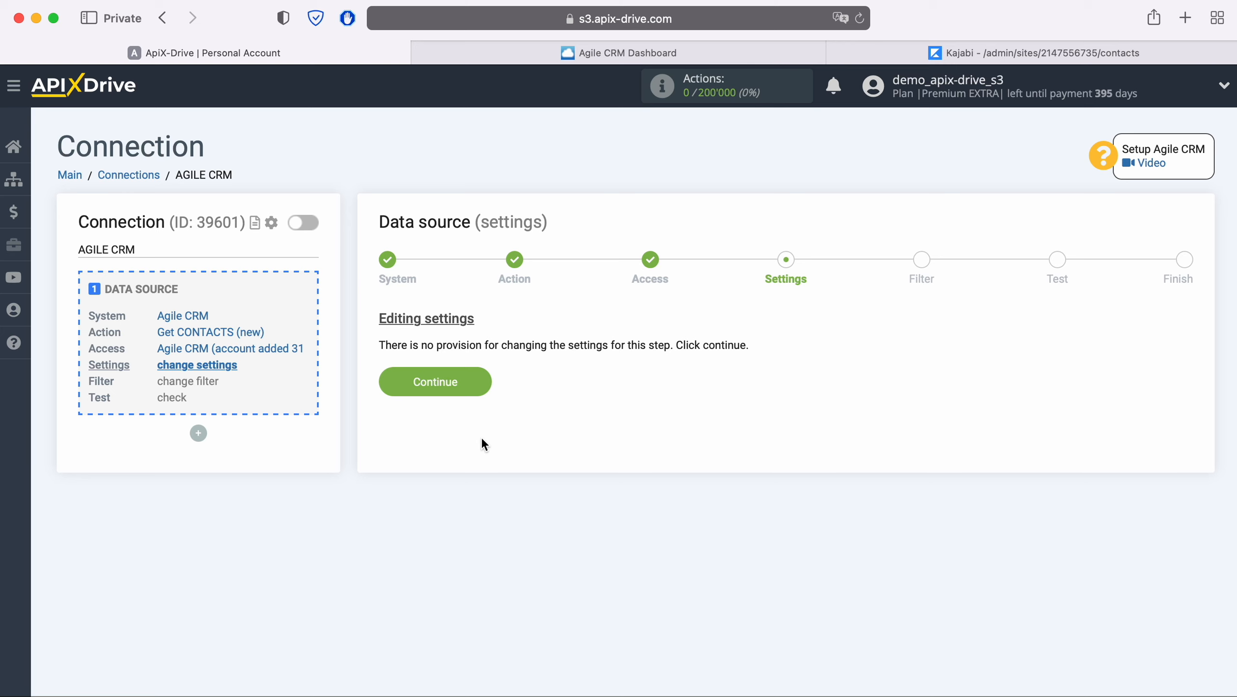
- Skip settings and filtering, review the loaded Agile CRM test contact, and finish the source setup
left_click(485, 384)
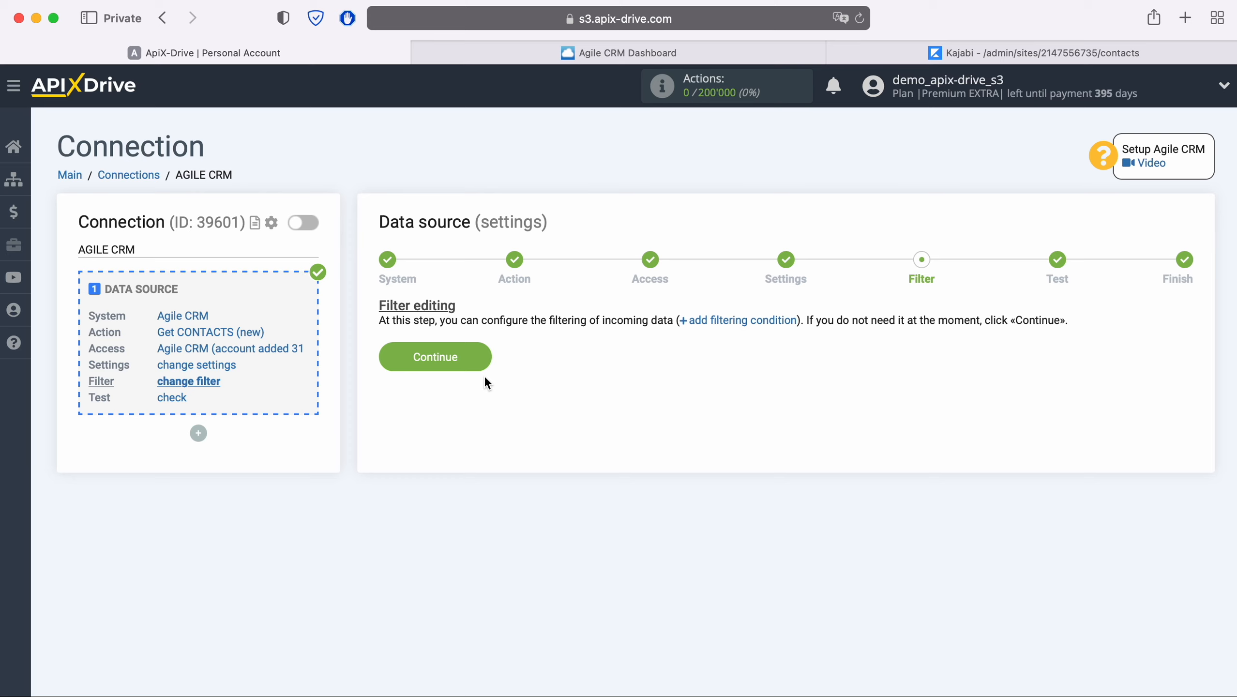
left_click(483, 355)
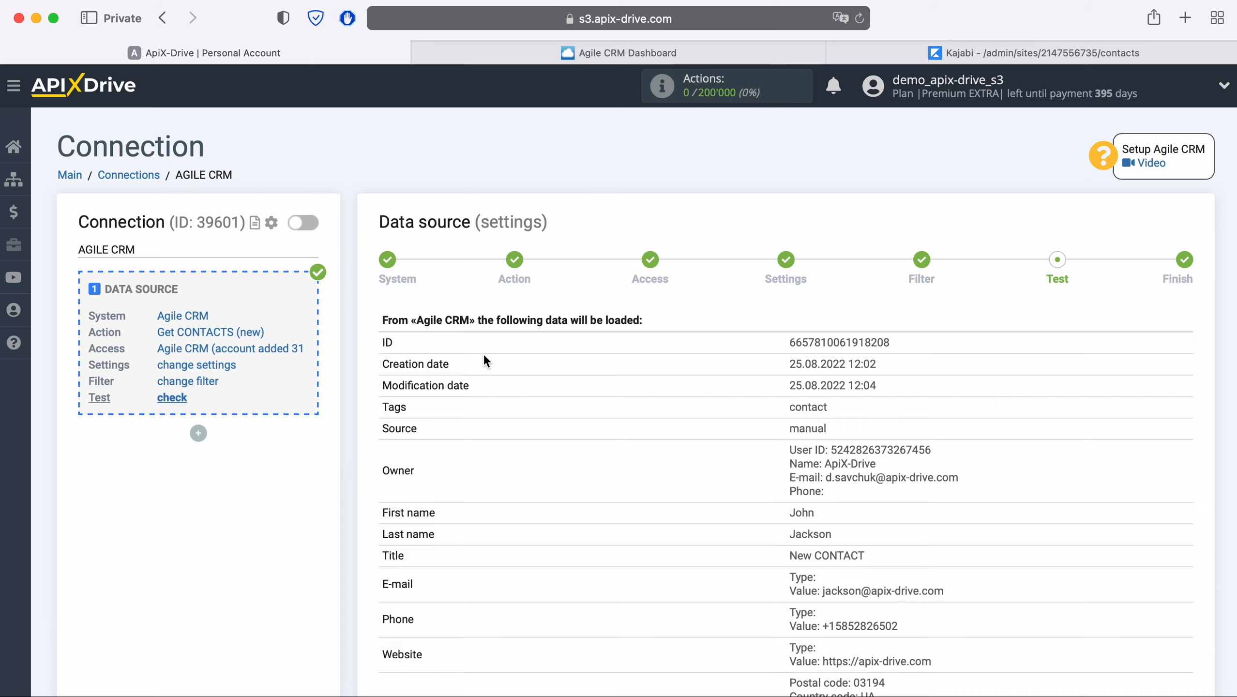
scroll(485, 361, "down", 3)
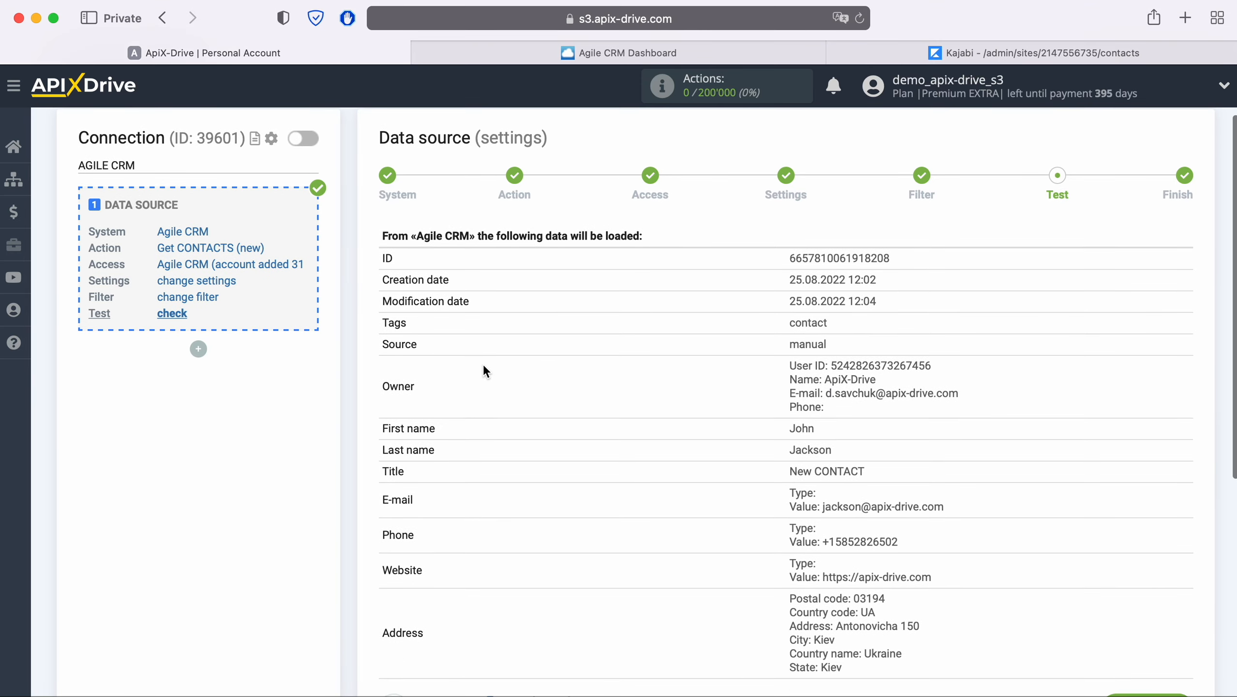
scroll(484, 366, "down", 1)
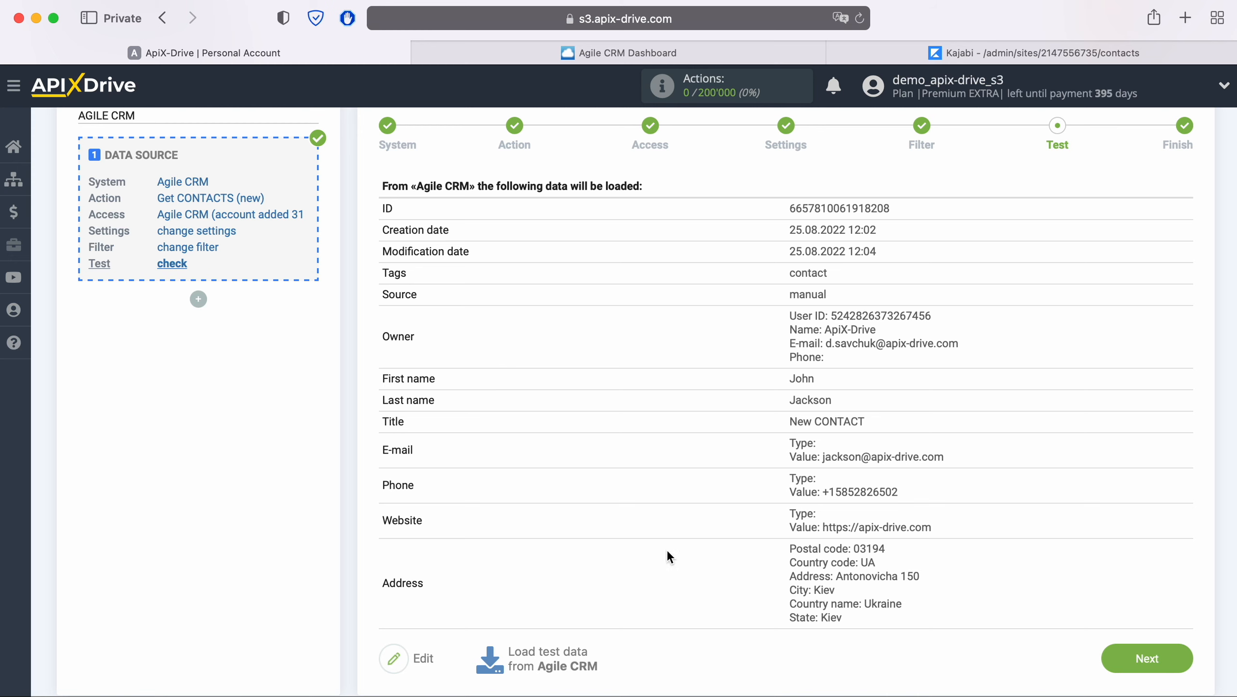
left_click(1177, 660)
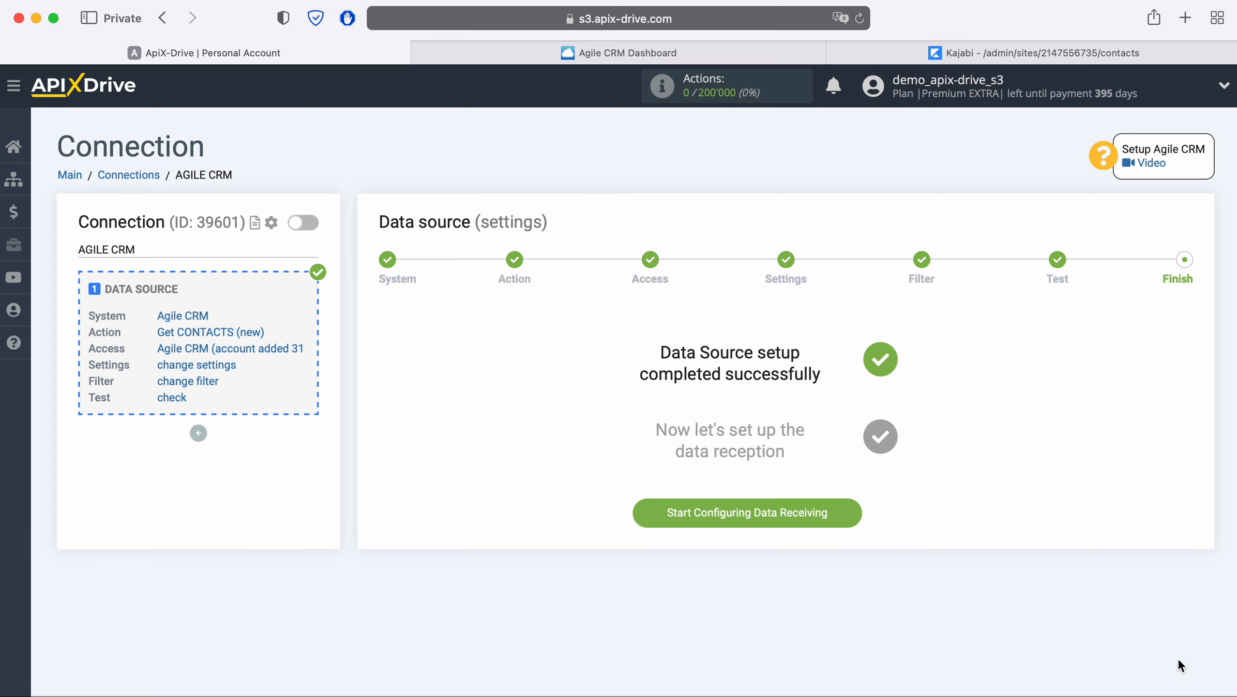
- Start data receiving setup with Kajabi as the destination system
left_click(842, 509)
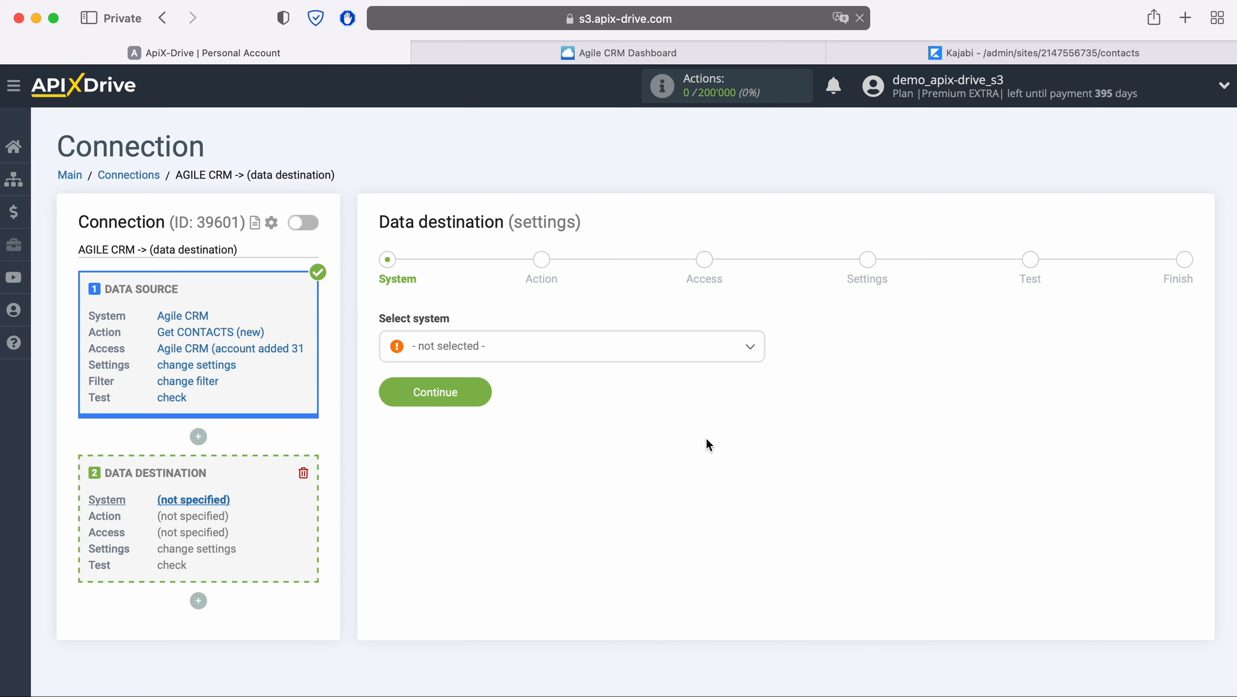
left_click(612, 352)
scroll(634, 498, "down", 8)
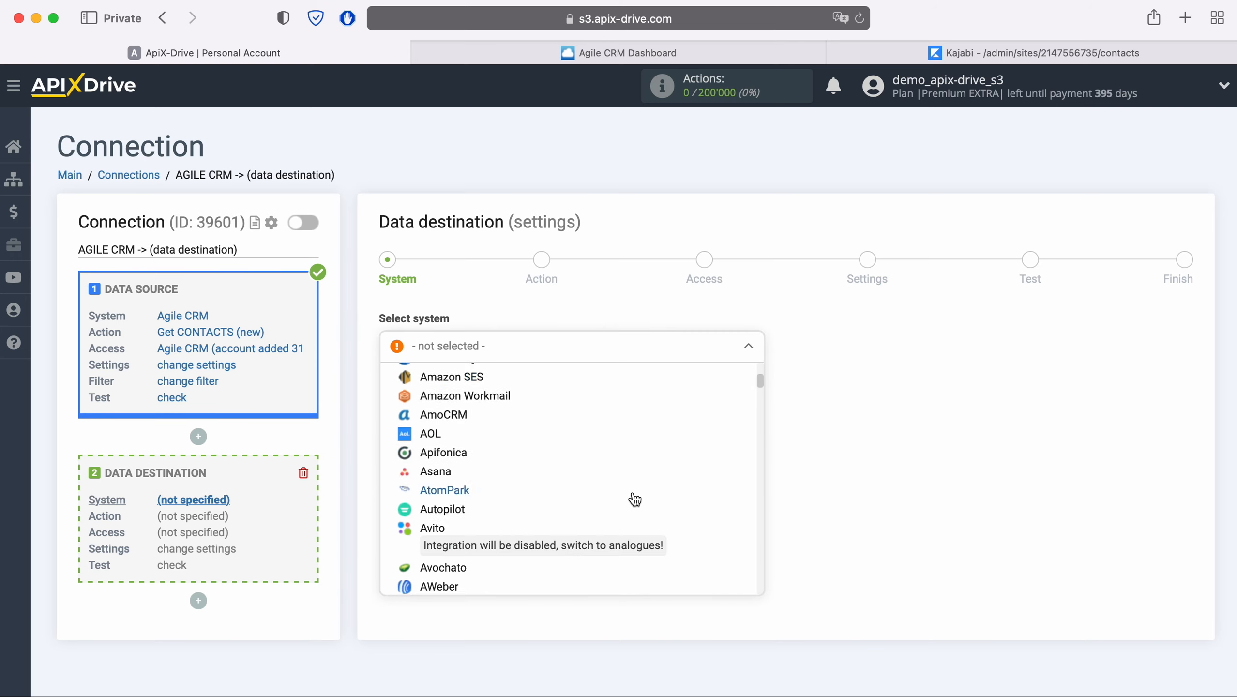
scroll(634, 499, "down", 15)
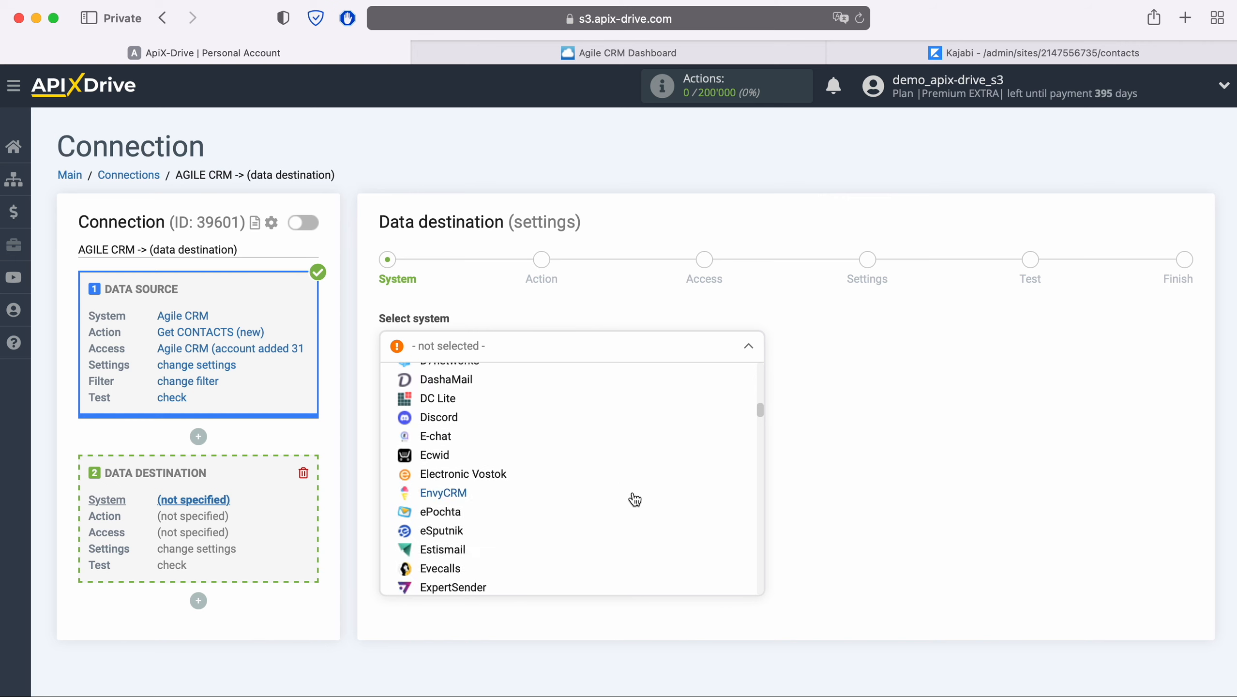
scroll(634, 499, "down", 15)
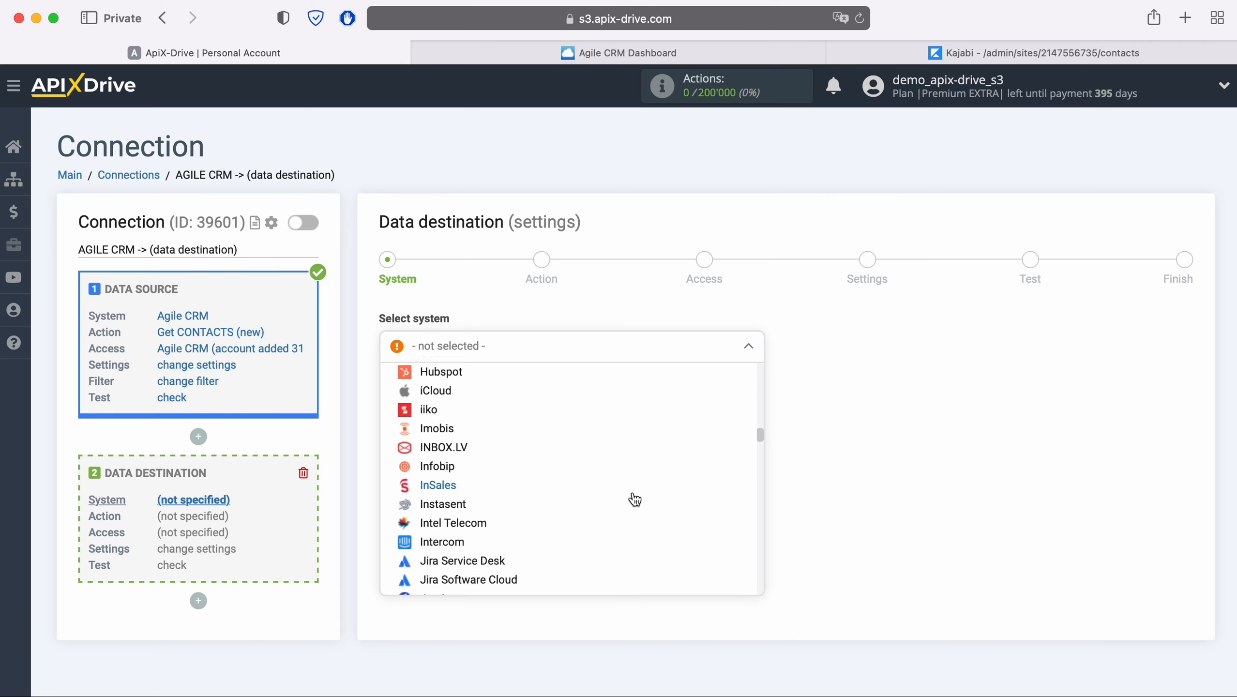
left_click(439, 469)
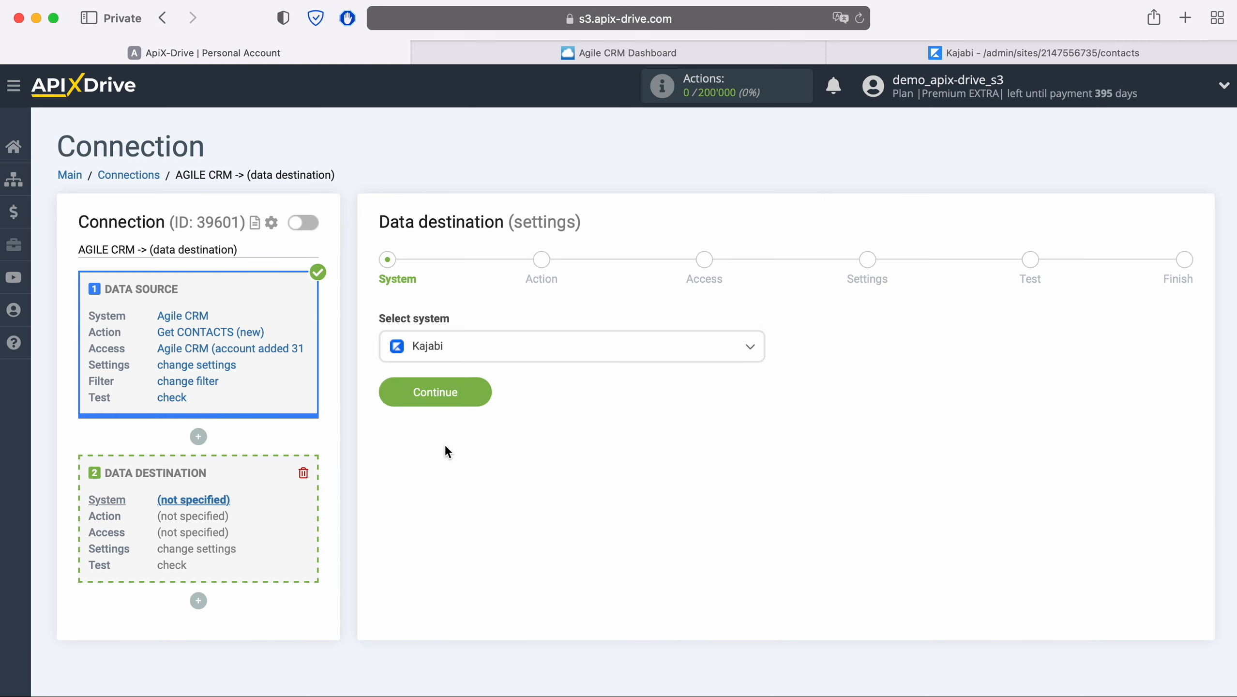
left_click(483, 394)
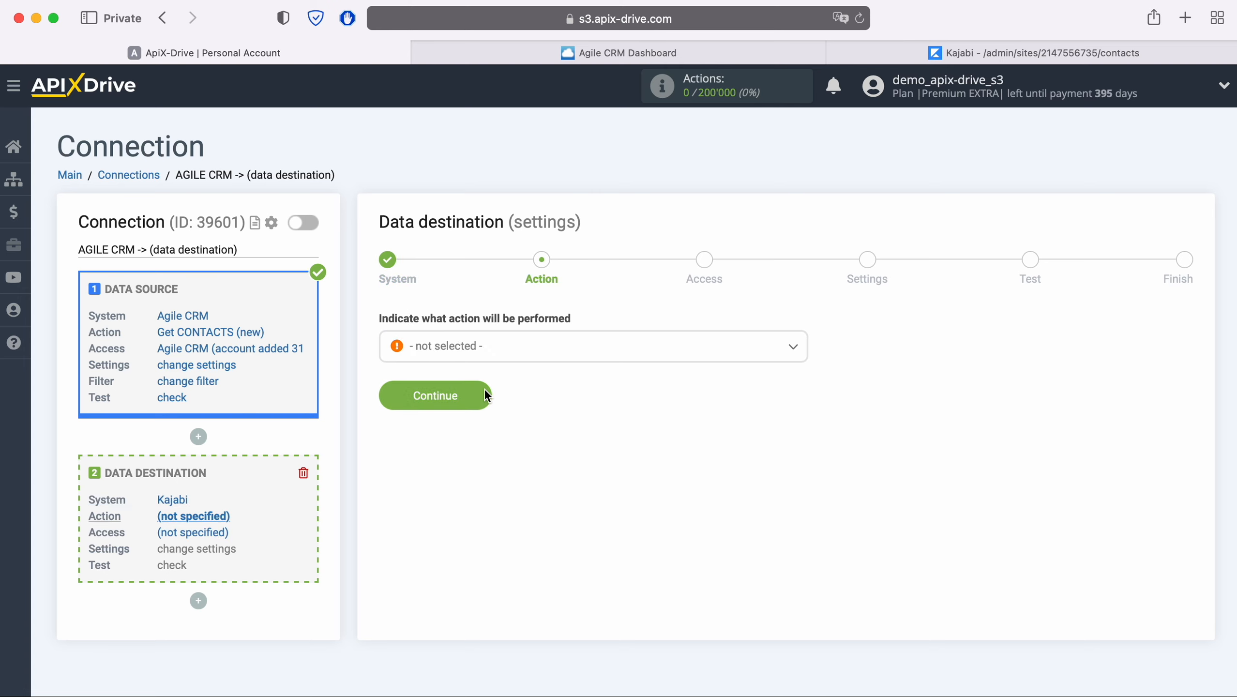
- Choose Send DATA as the Kajabi action and advance to account access
left_click(506, 355)
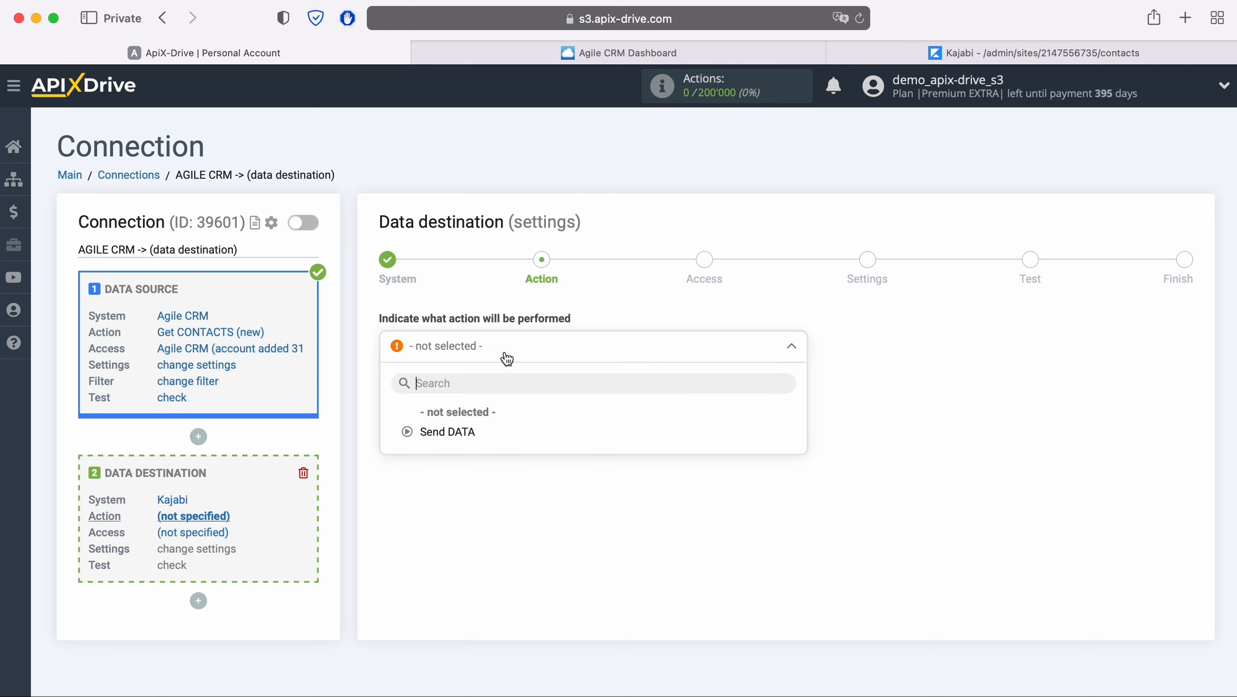
left_click(469, 429)
left_click(480, 395)
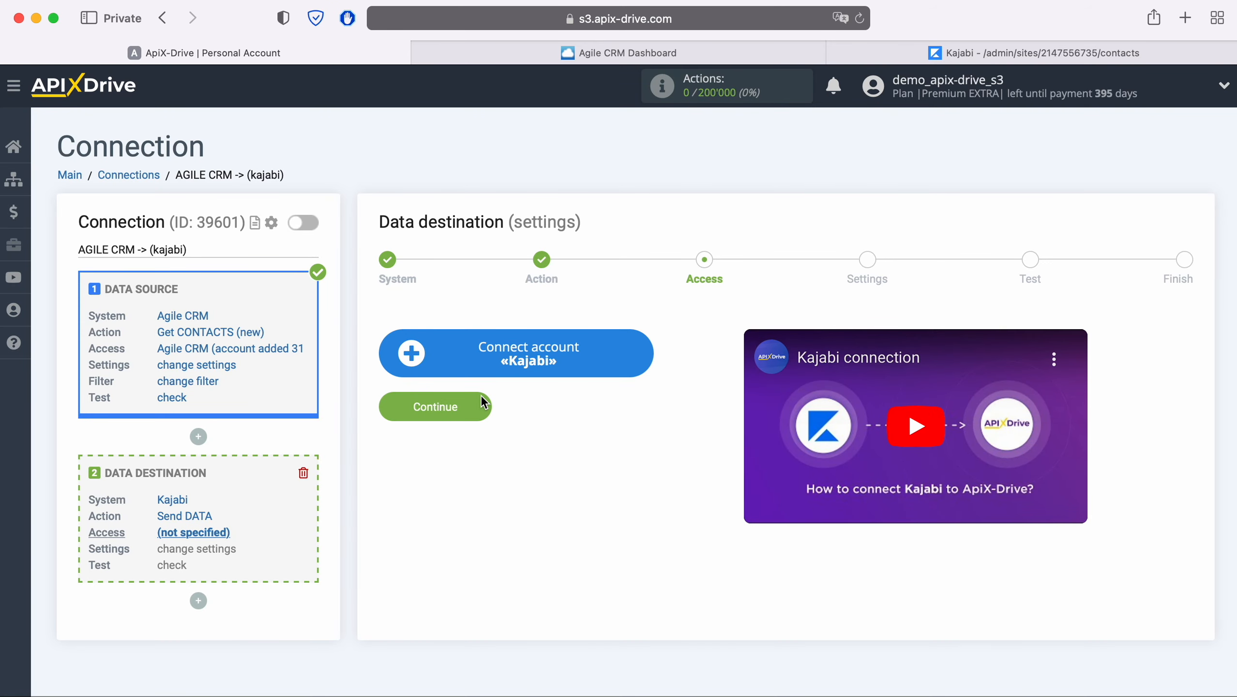
- Bring up the Kajabi connection setup form, then switch to the Kajabi admin dashboard
left_click(644, 347)
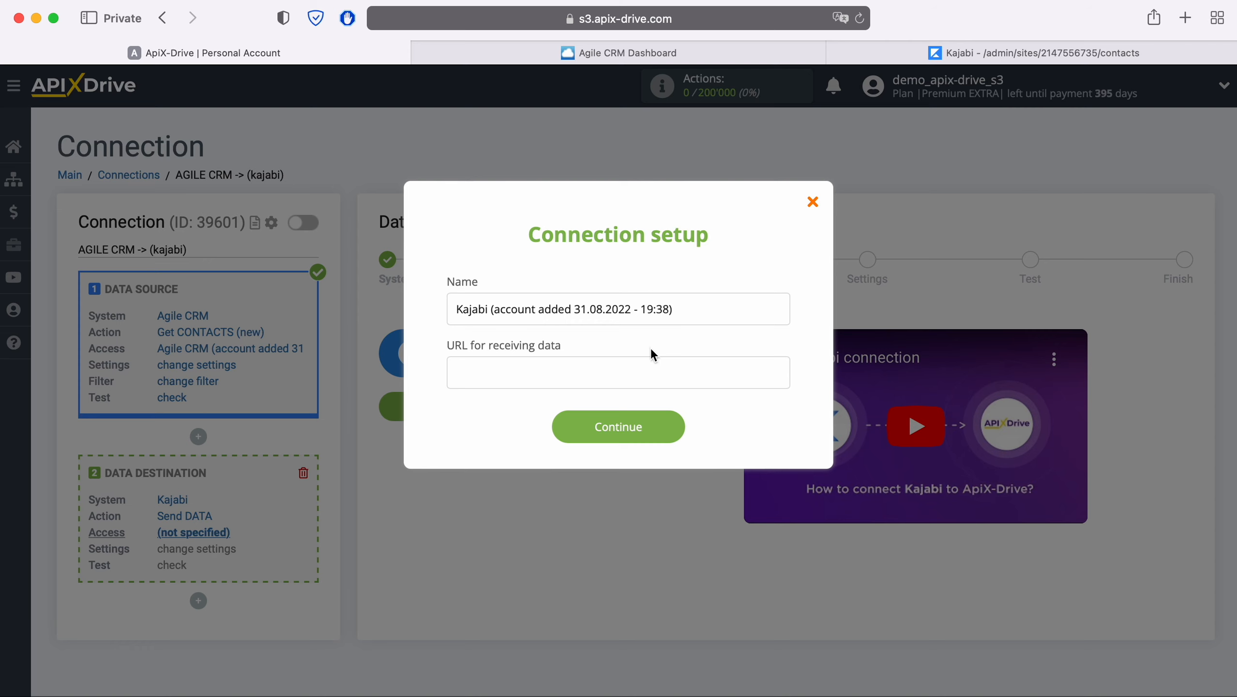
left_click(929, 58)
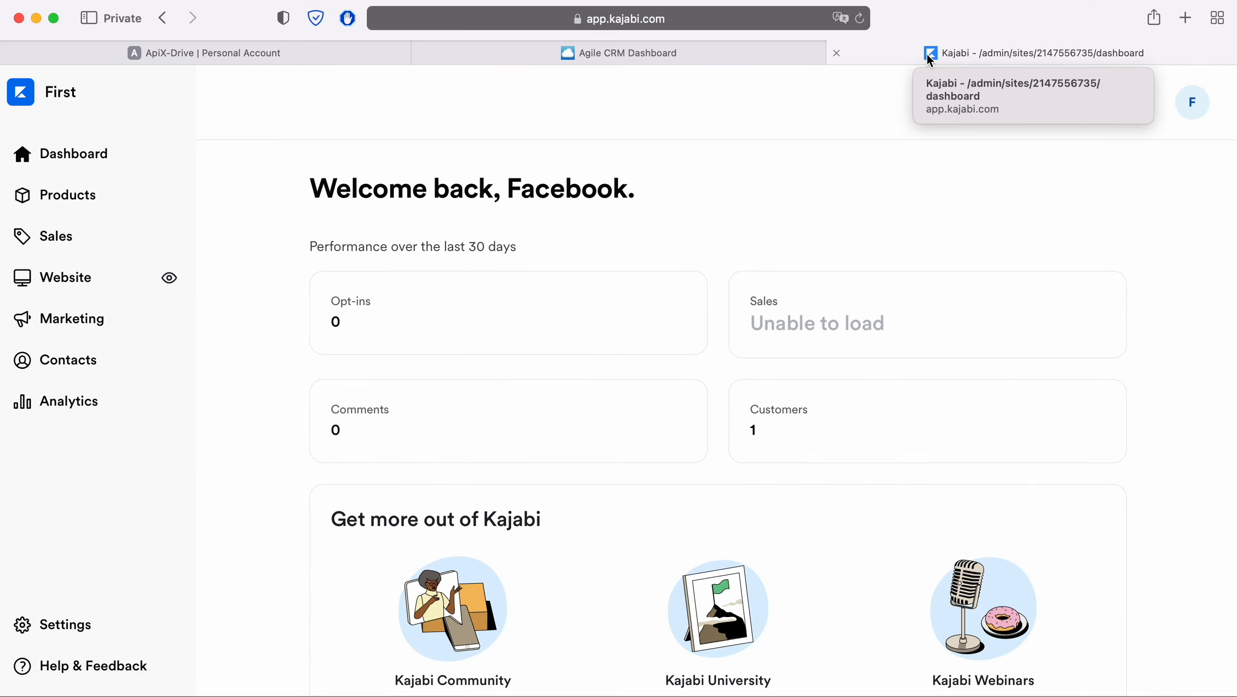
- Copy the Facebook_Test offer's Activation webhook URL in Kajabi and return to ApiX-Drive
left_click(62, 236)
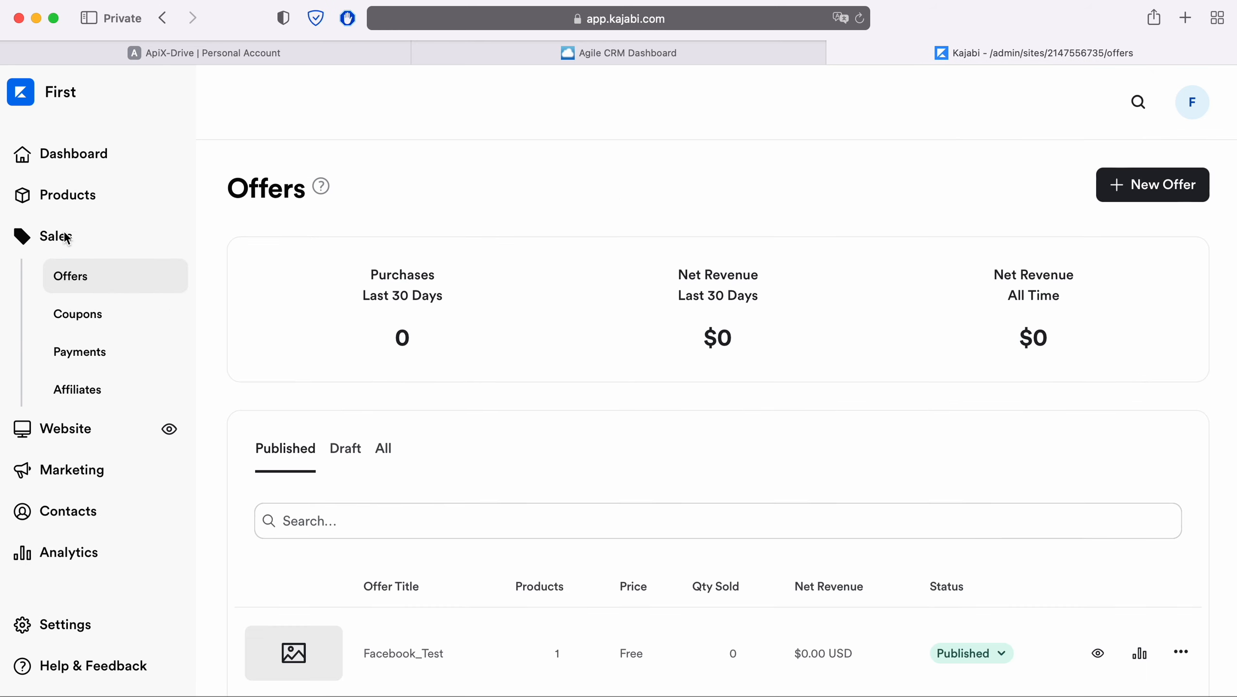
scroll(556, 400, "down", 2)
left_click(388, 614)
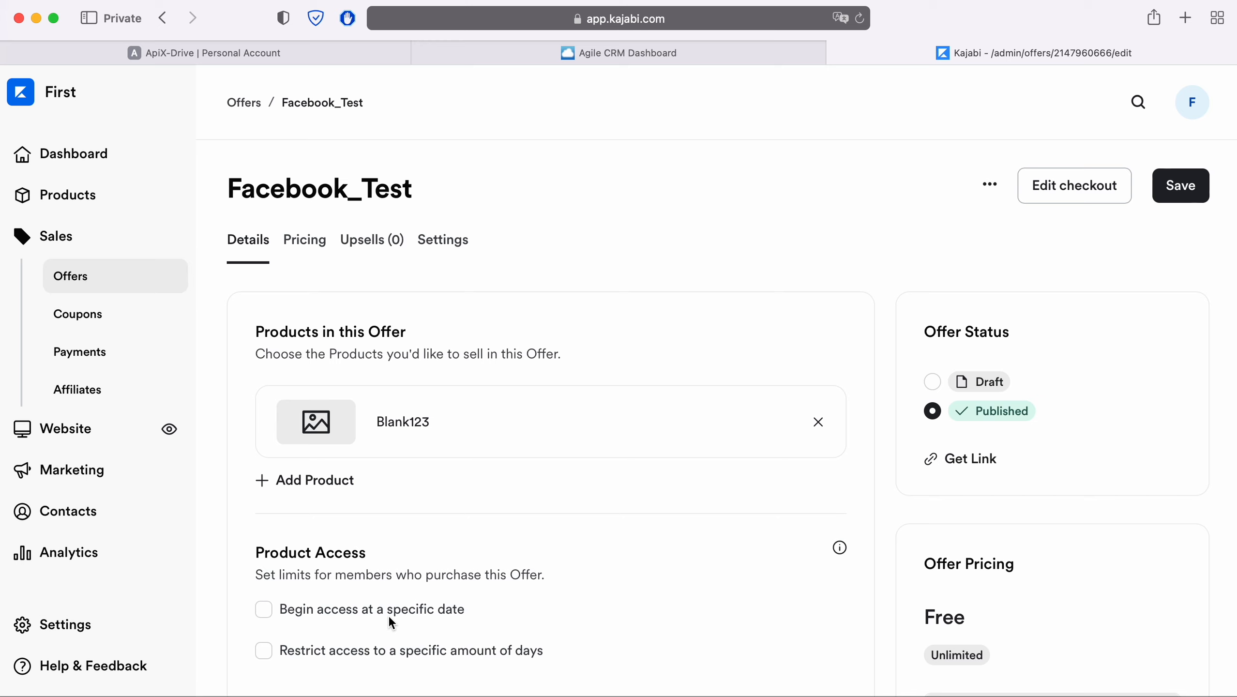
left_click(991, 186)
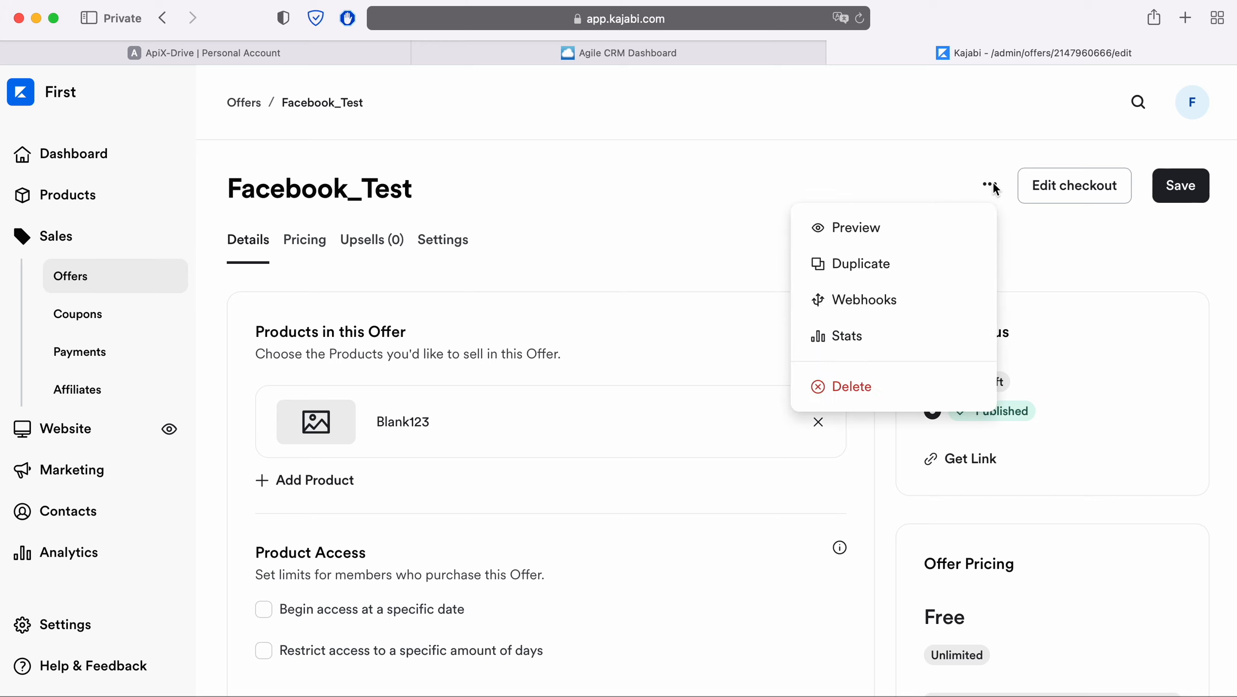
left_click(883, 299)
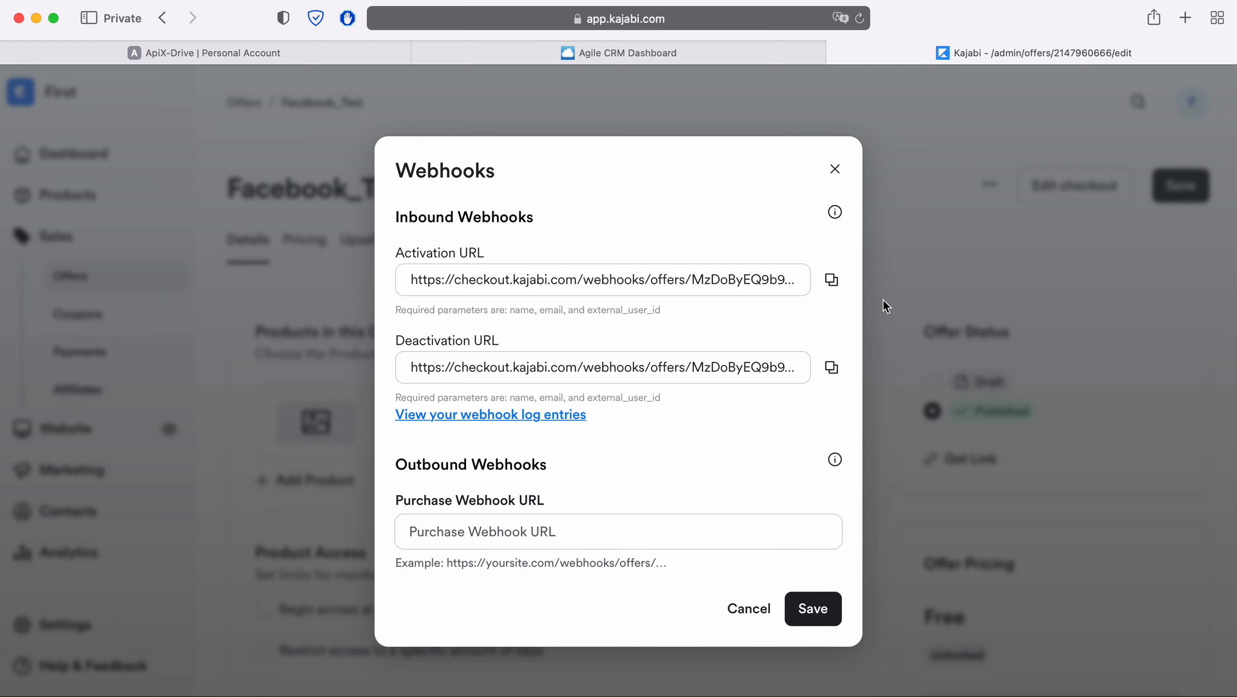
left_click(832, 280)
left_click(287, 56)
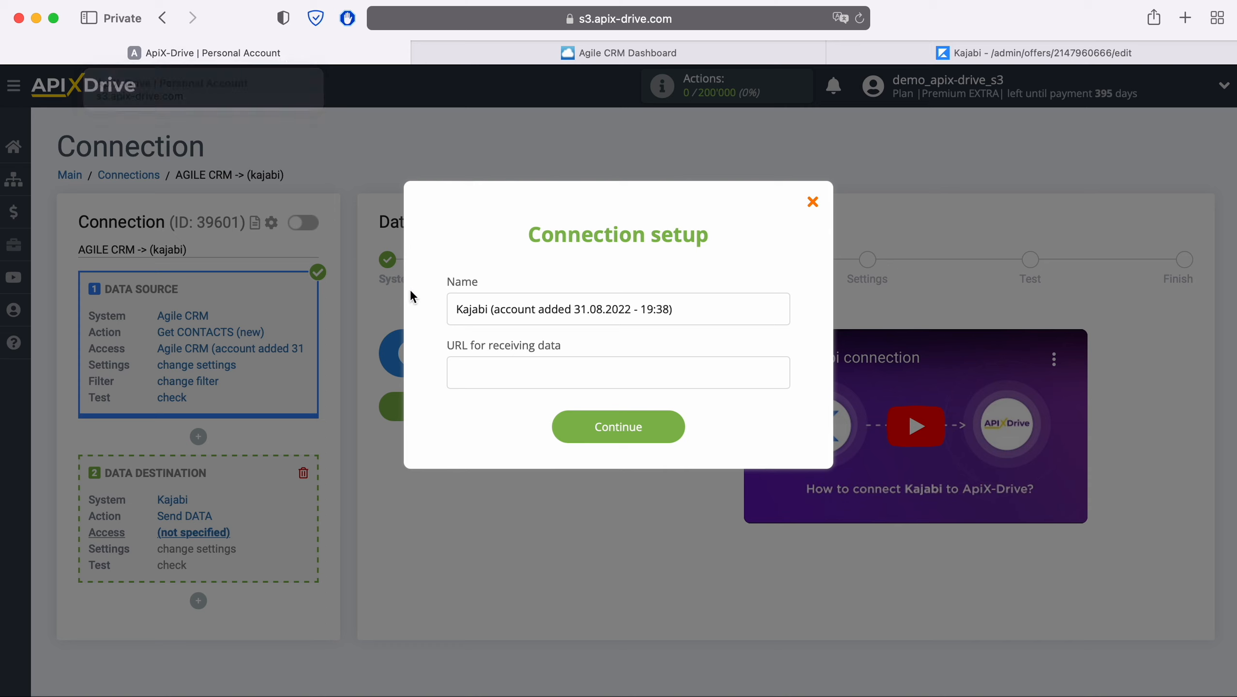
- Create the Kajabi connection with the pasted activation webhook URL as its receiving address
right_click(498, 380)
left_click(522, 422)
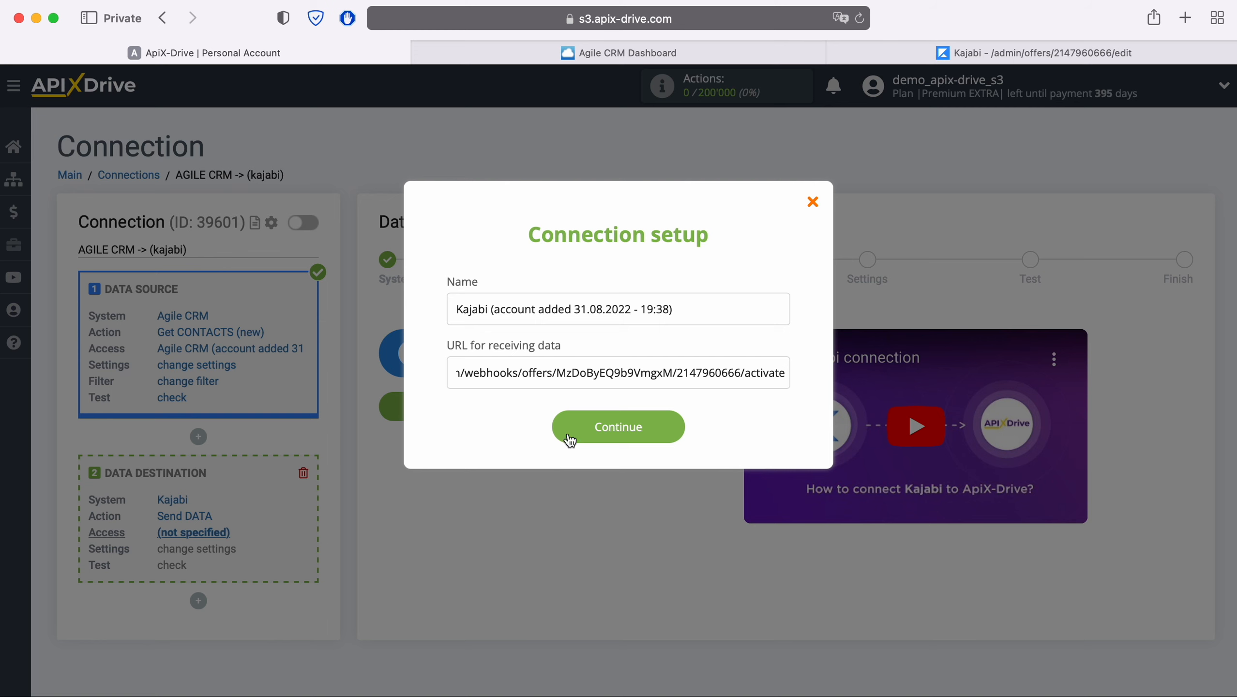
left_click(669, 426)
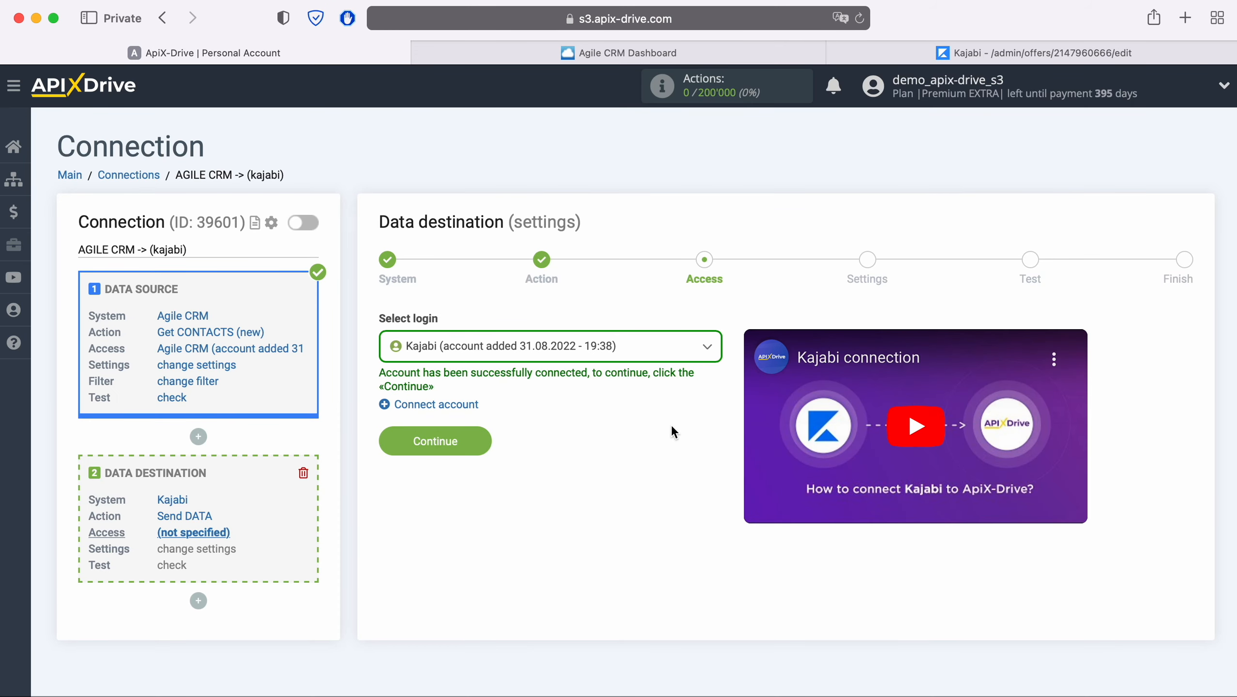
- Select the connected Kajabi account and continue to the destination settings
left_click(643, 352)
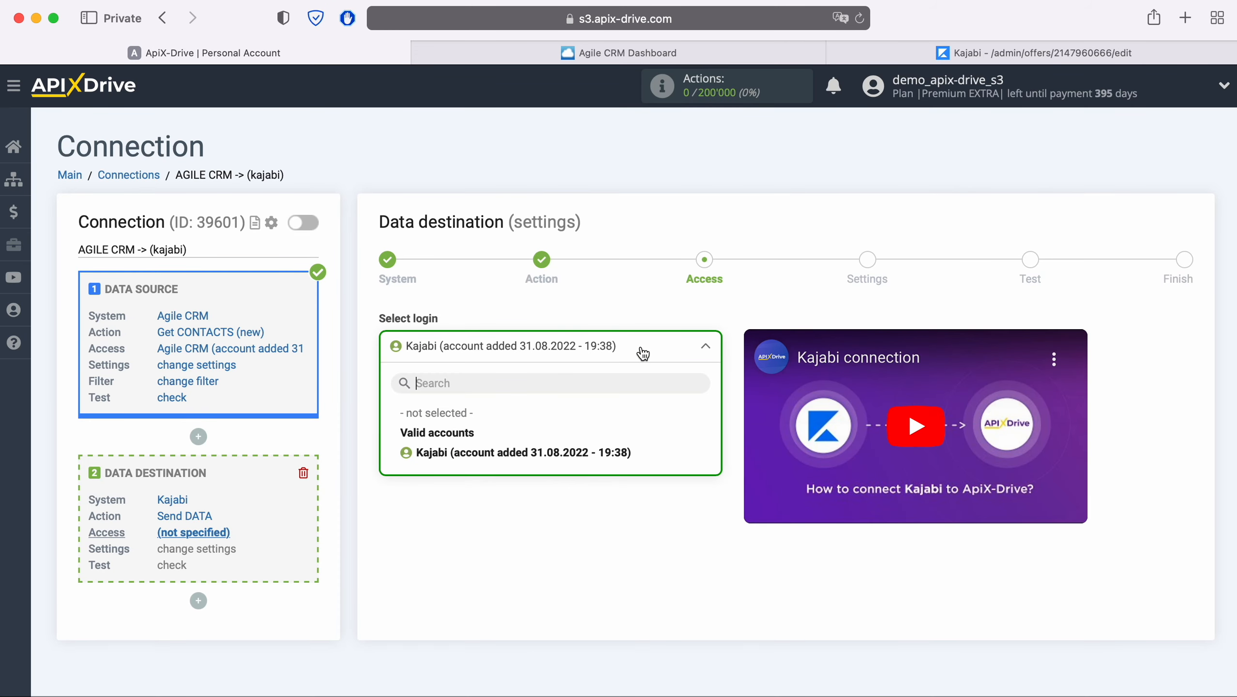
left_click(598, 458)
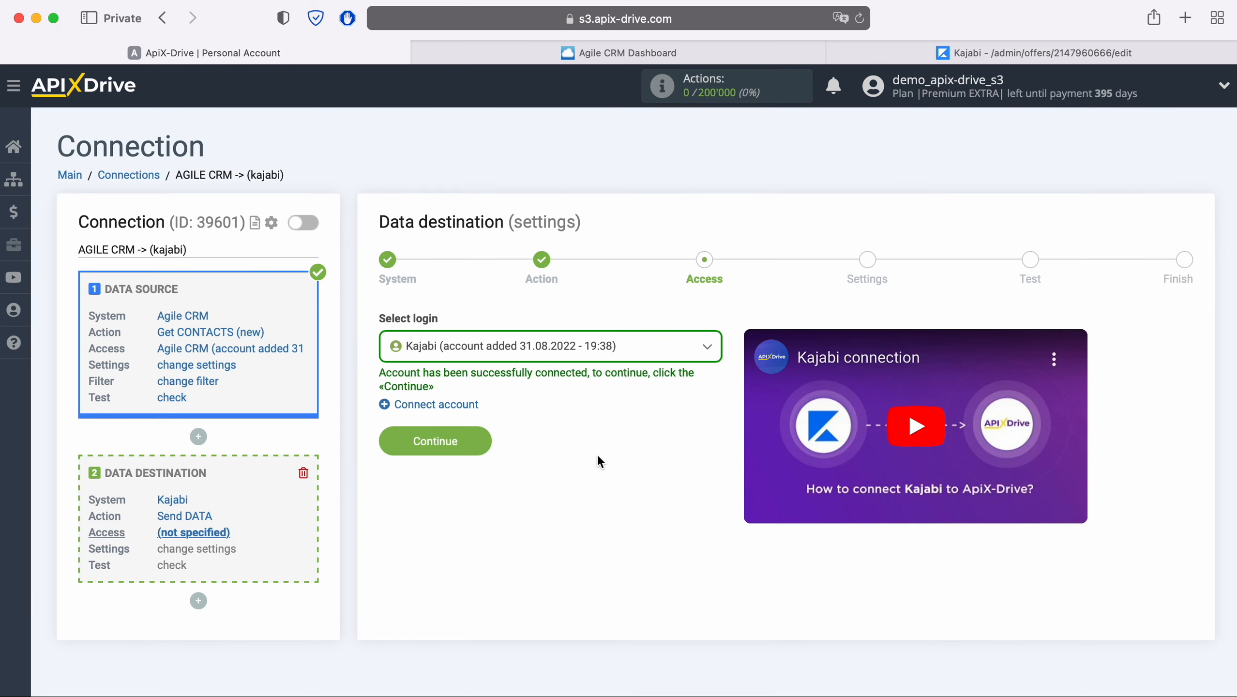
left_click(482, 442)
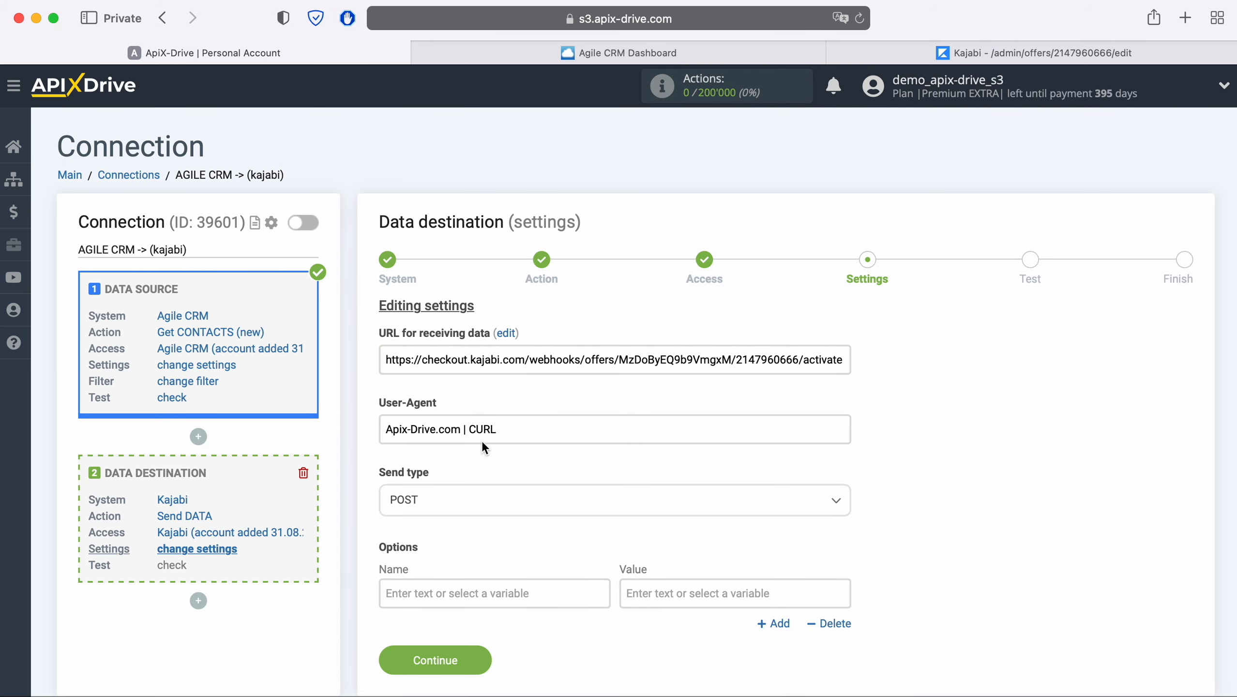
- Set the send type to POST and name the first field 'name'
left_click(478, 501)
left_click(419, 568)
scroll(519, 512, "down", 3)
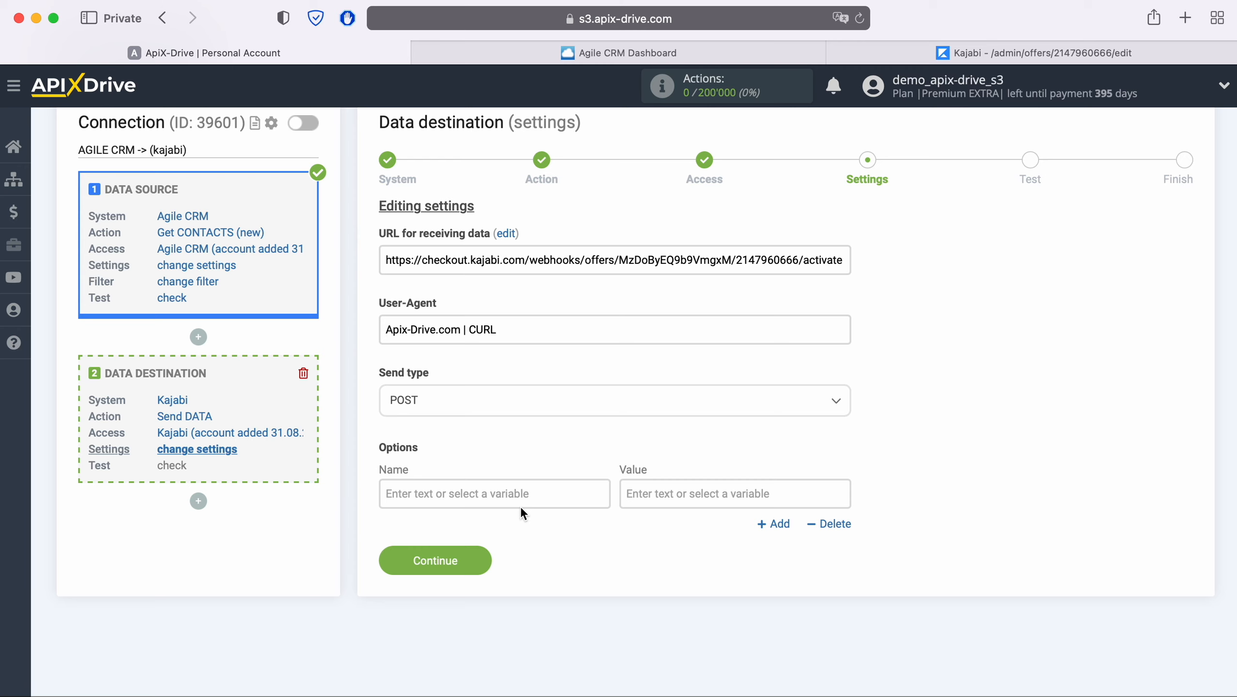
left_click(485, 491)
type("nam")
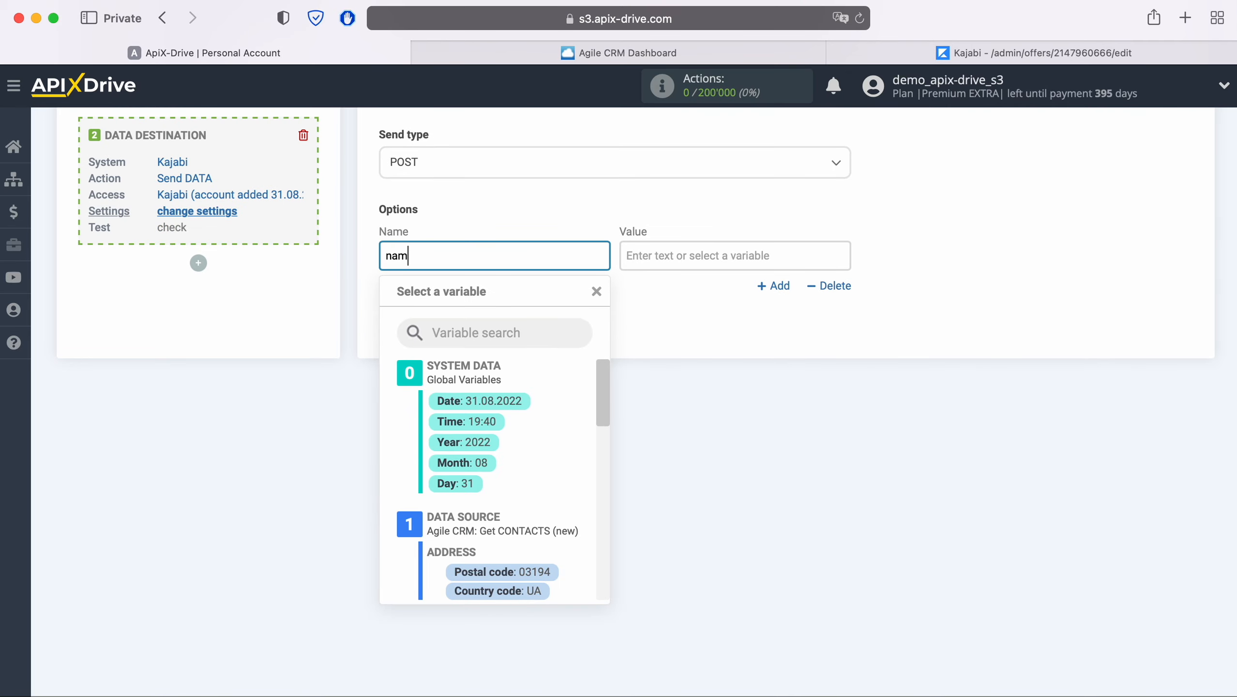
type("e")
- Map 'name' to the Agile CRM First name and Last name, then add another field row
left_click(693, 253)
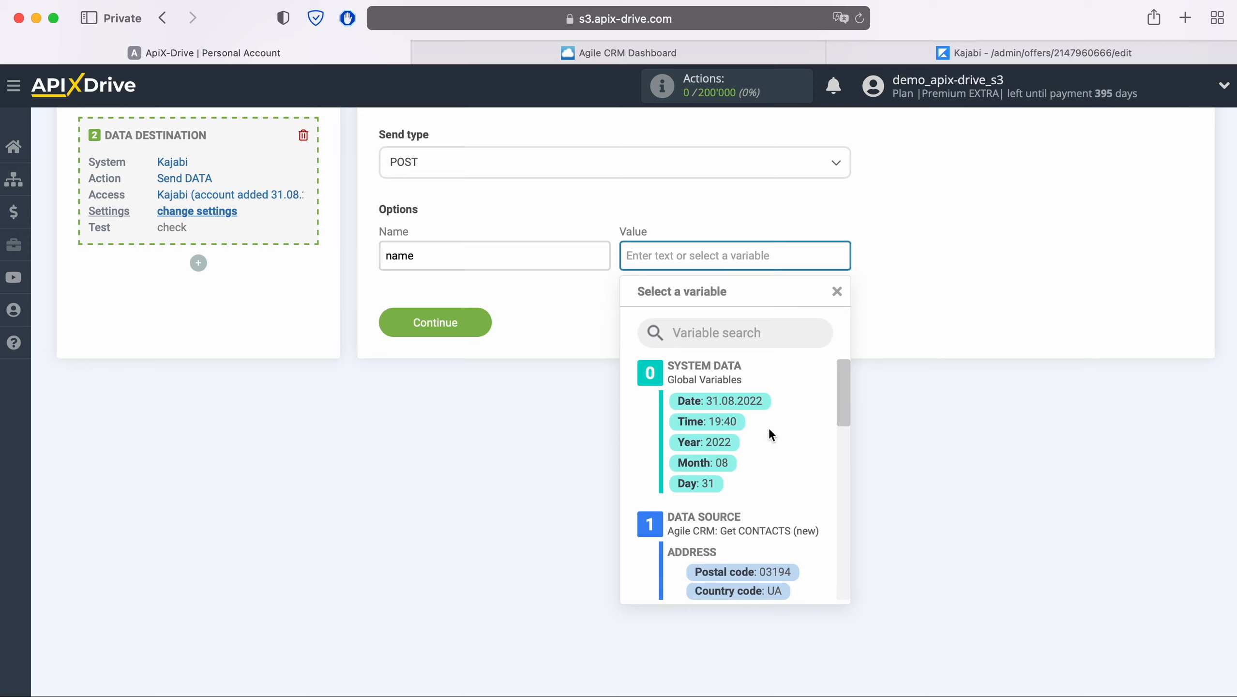
scroll(799, 438, "down", 3)
scroll(799, 438, "down", 8)
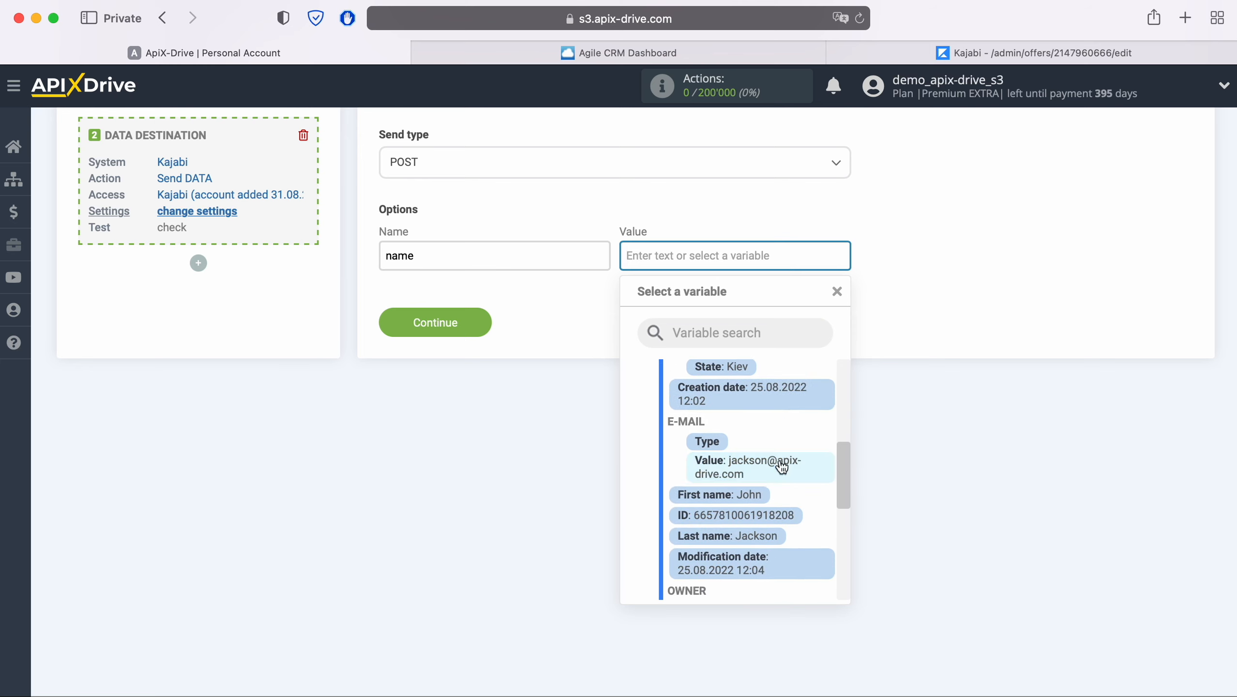
left_click(757, 499)
left_click(840, 254)
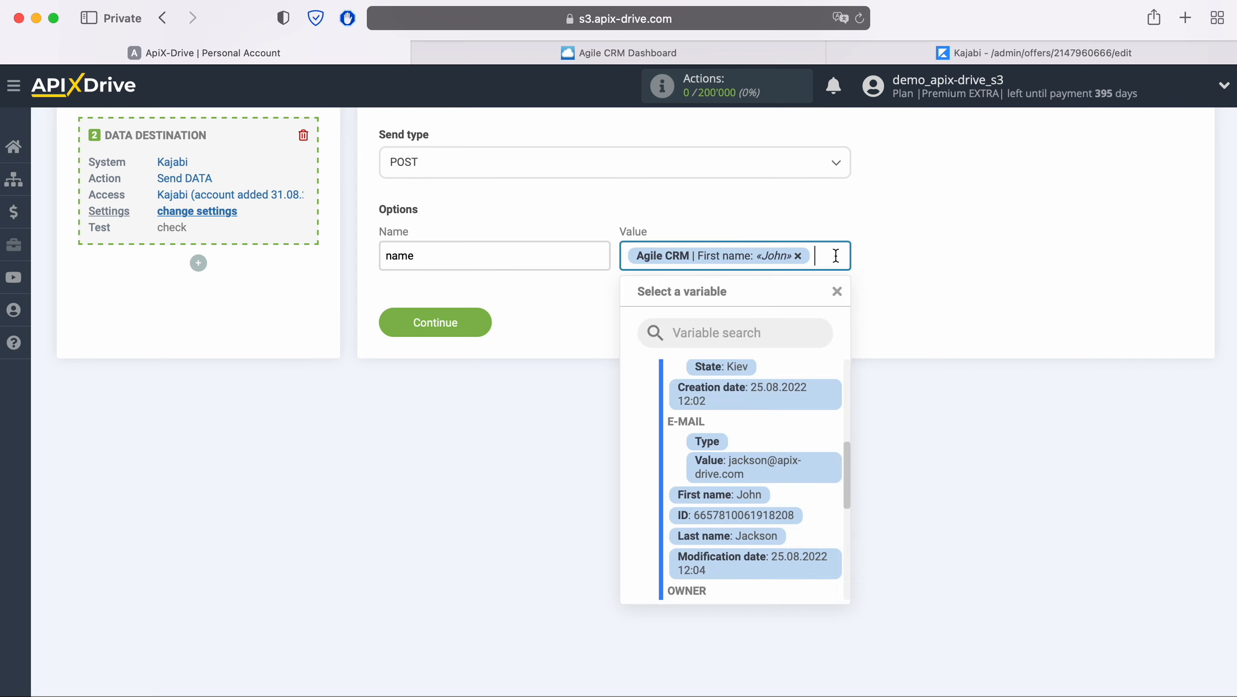
left_click(771, 530)
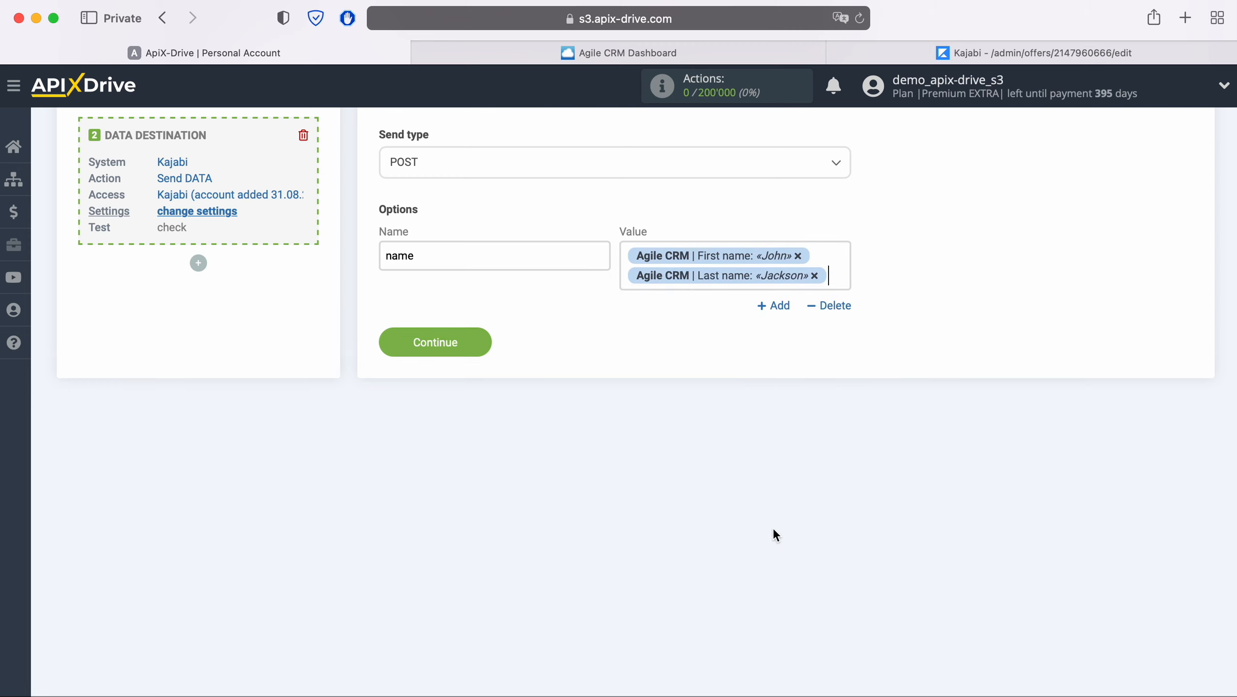
left_click(774, 306)
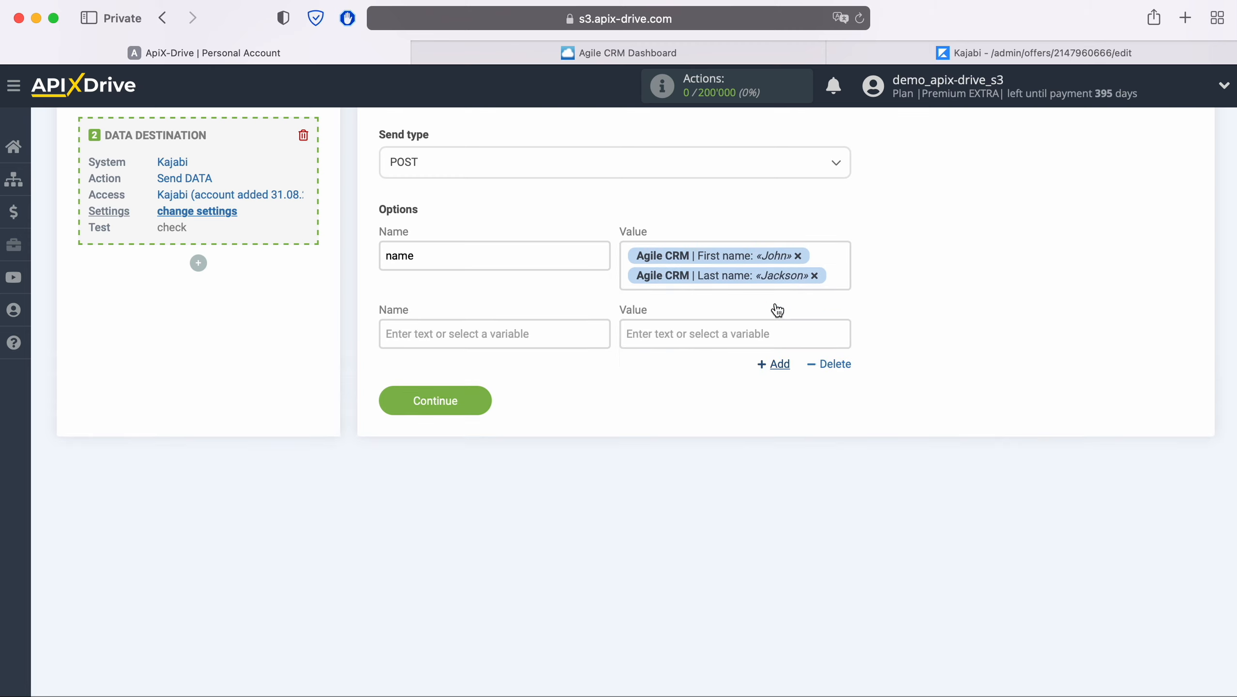
- Name the second field 'email' and map it to the contact's E-MAIL variable
left_click(520, 326)
scroll(520, 326, "down", 2)
type("email")
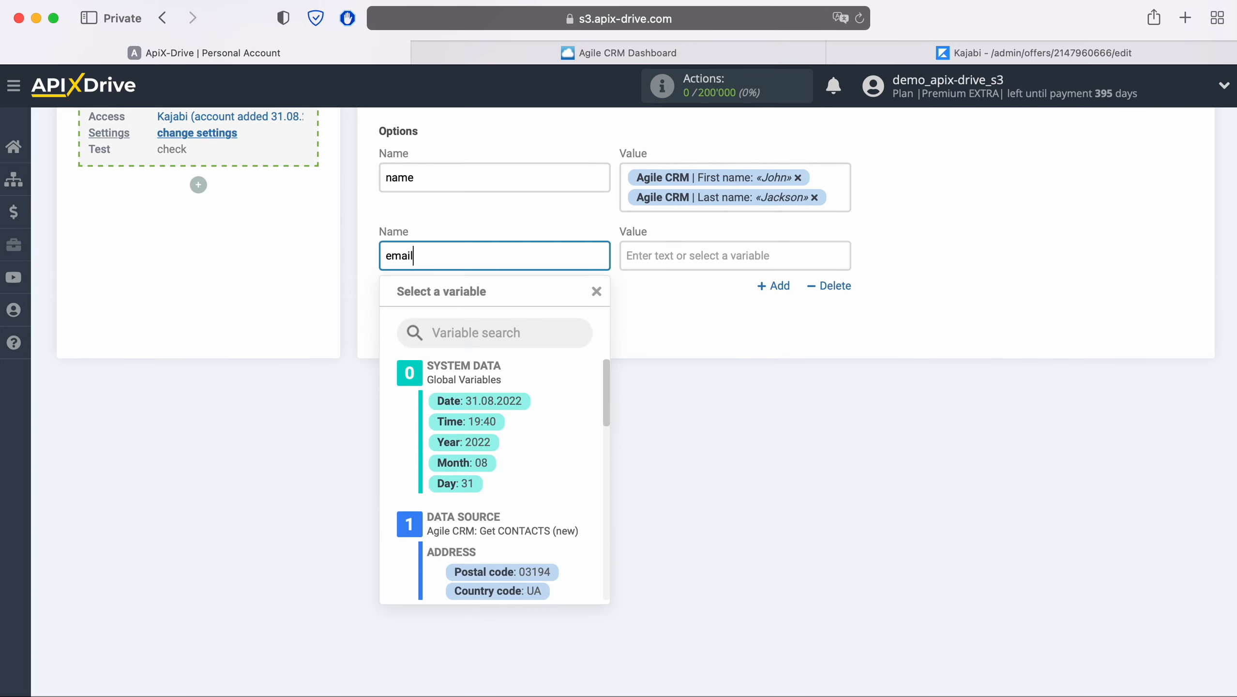
left_click(710, 256)
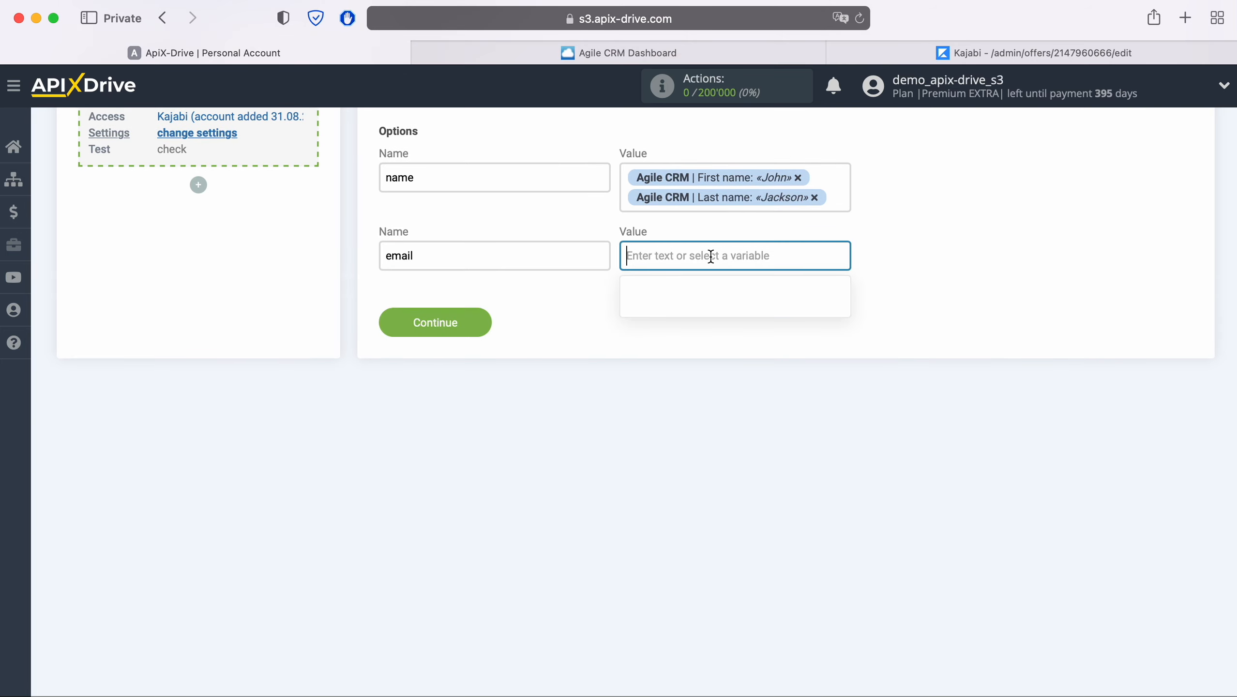
scroll(774, 409, "down", 5)
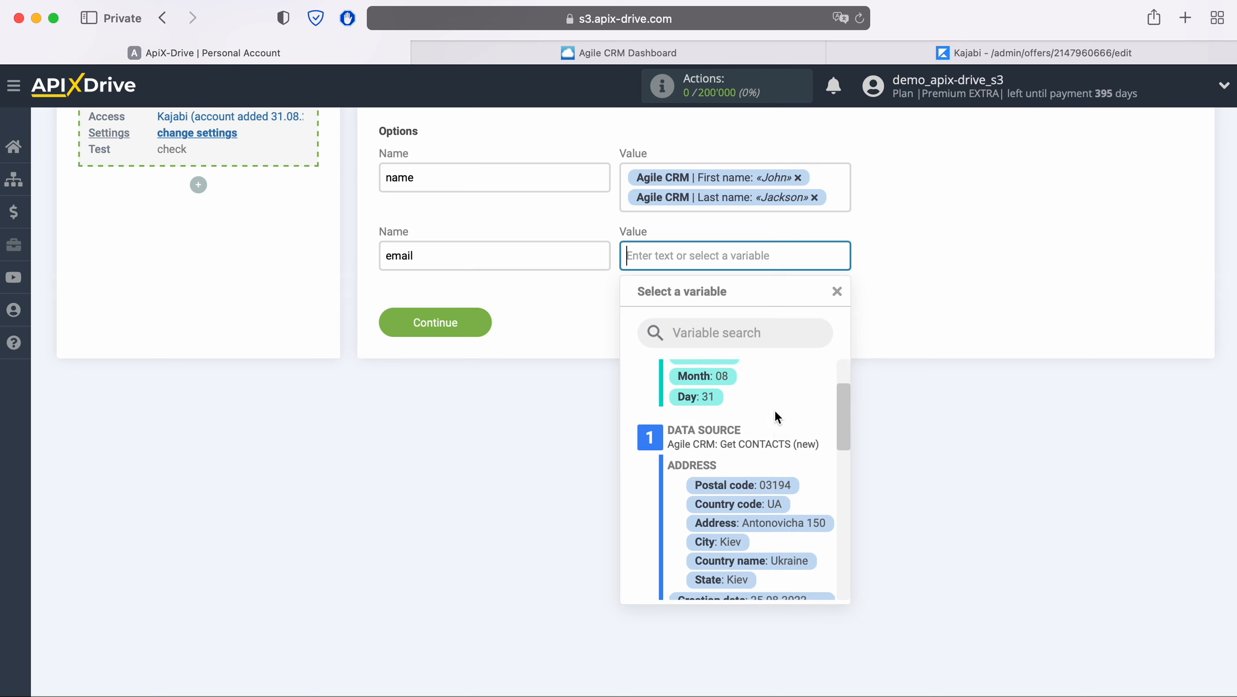
scroll(774, 410, "down", 5)
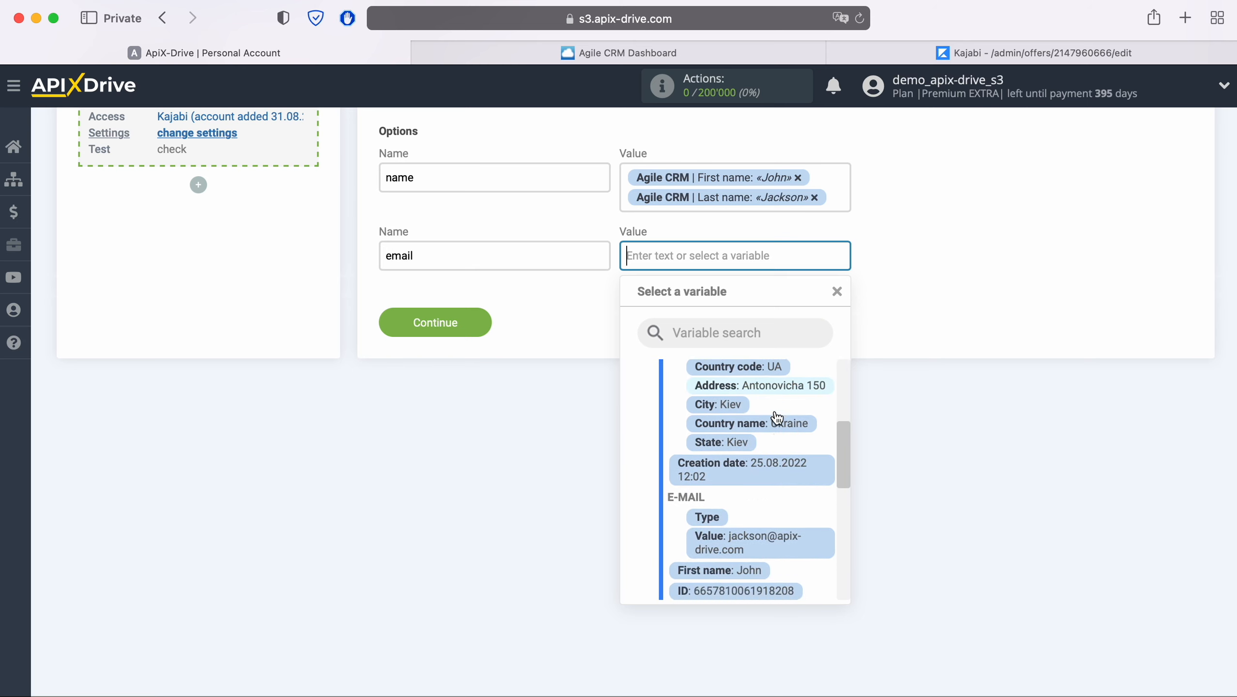
left_click(757, 517)
- Add a third field 'external_user_id' mapped to the Agile CRM contact ID, then save the fields
left_click(776, 305)
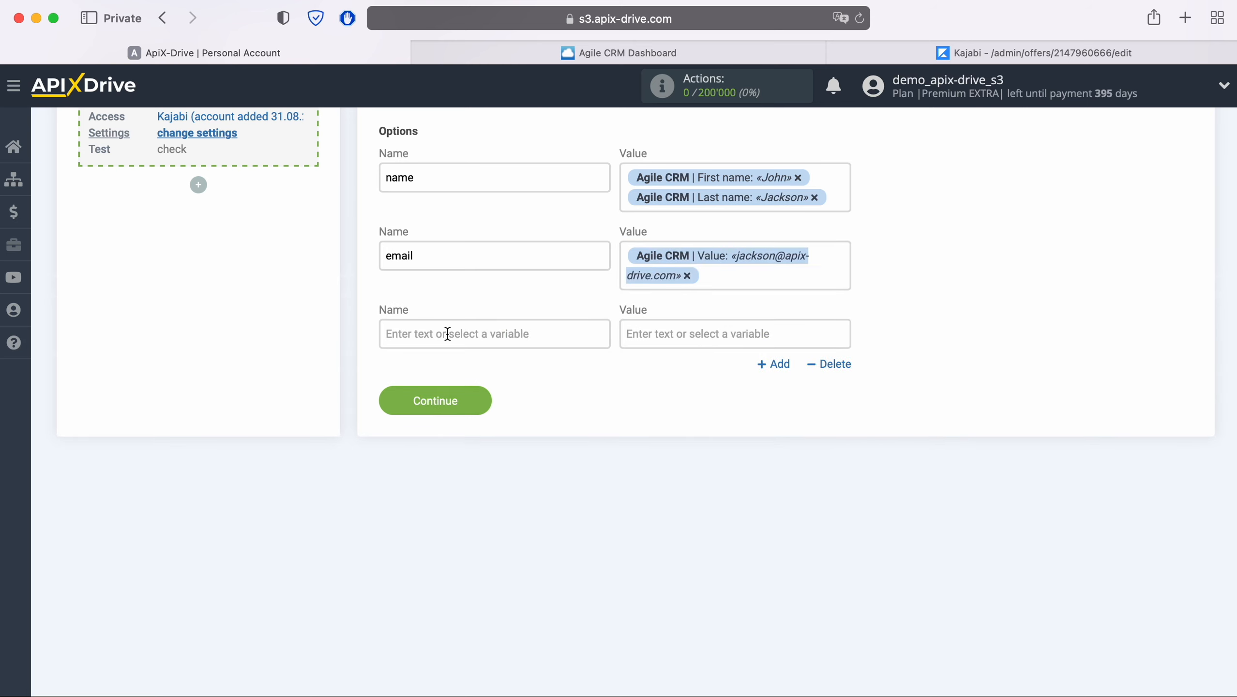
left_click(427, 334)
type("ex")
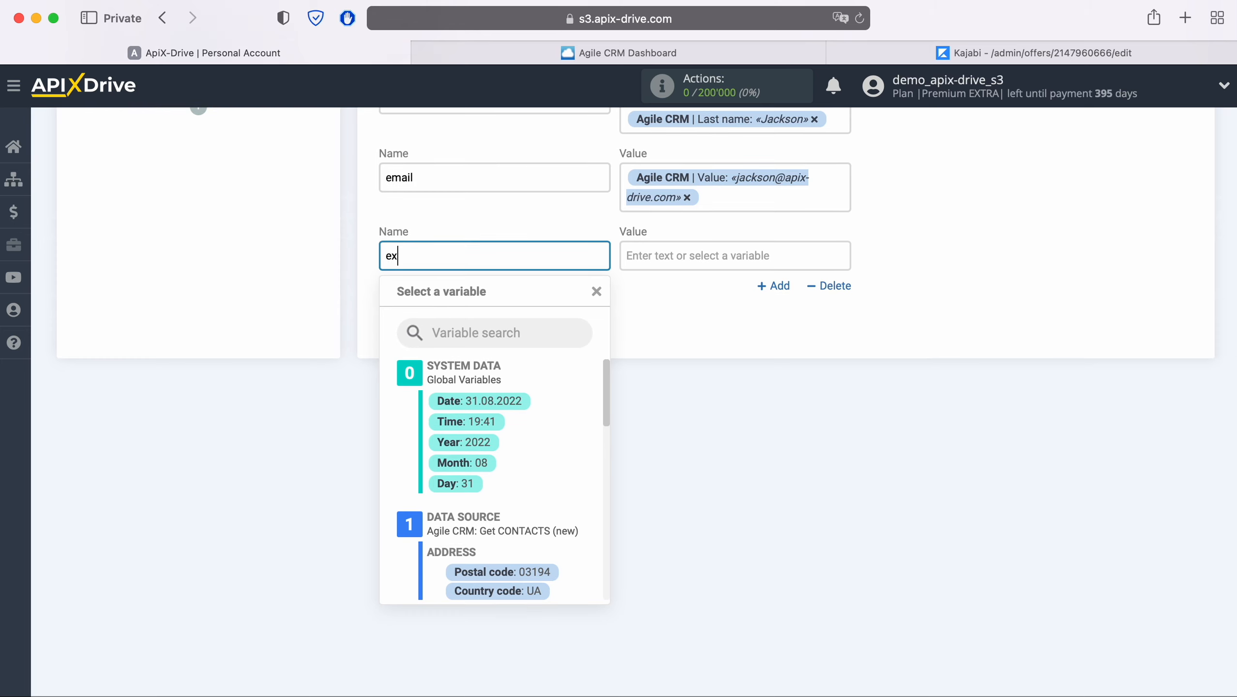
type("ternal_user_id")
left_click(675, 264)
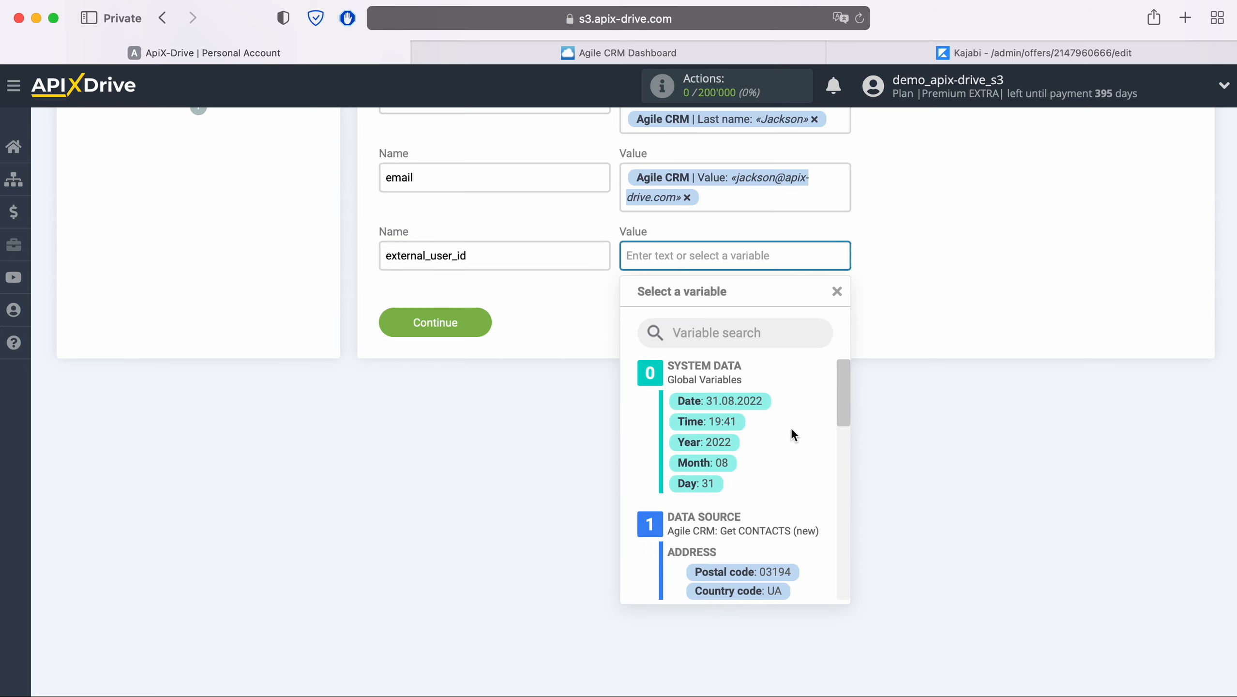
scroll(791, 428, "down", 5)
scroll(791, 432, "down", 3)
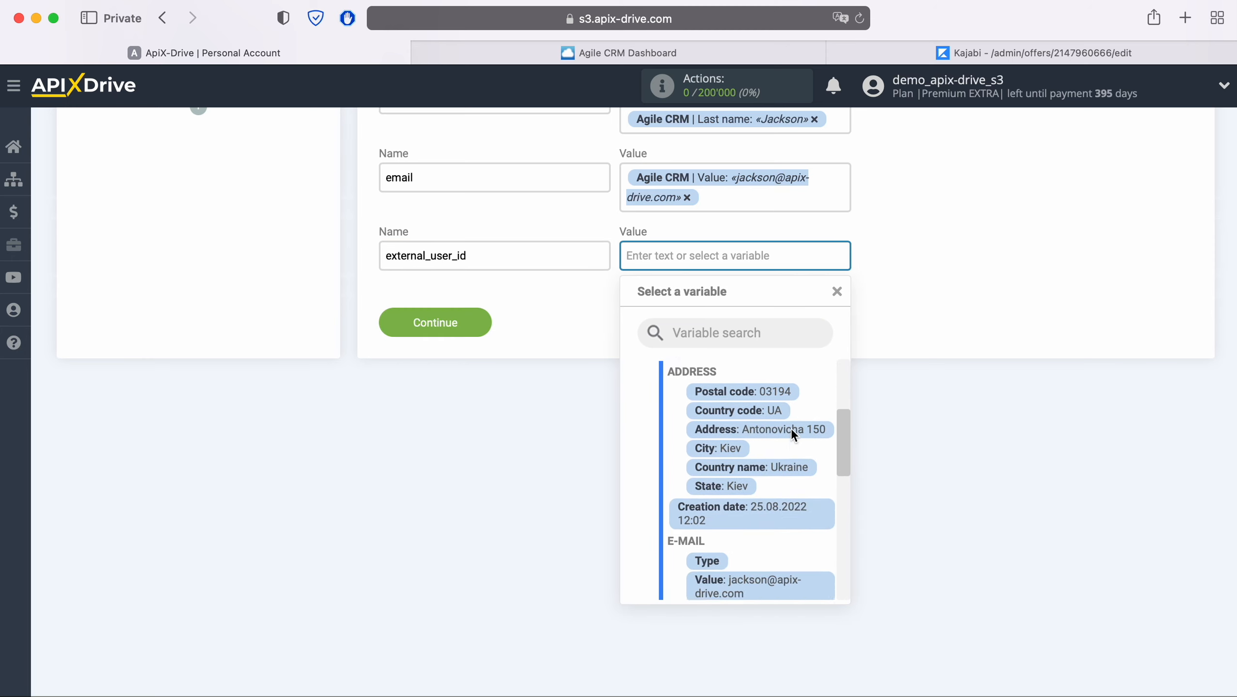
scroll(790, 428, "down", 2)
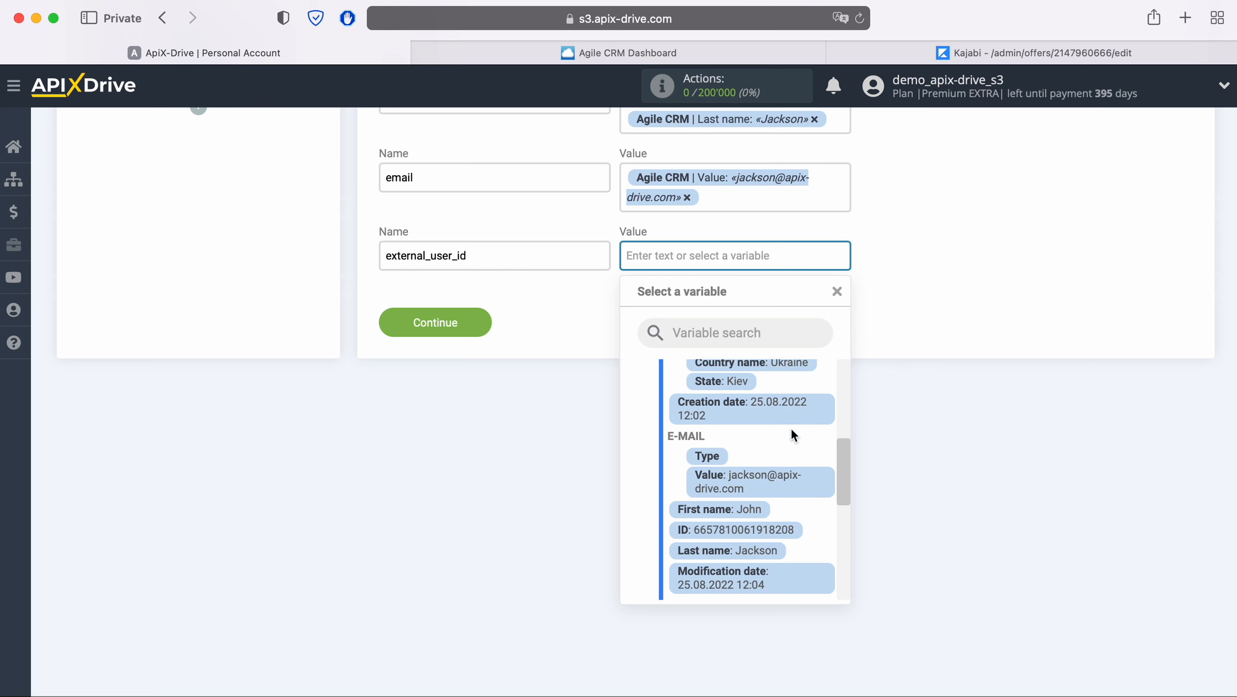
left_click(780, 488)
scroll(781, 489, "up", 6)
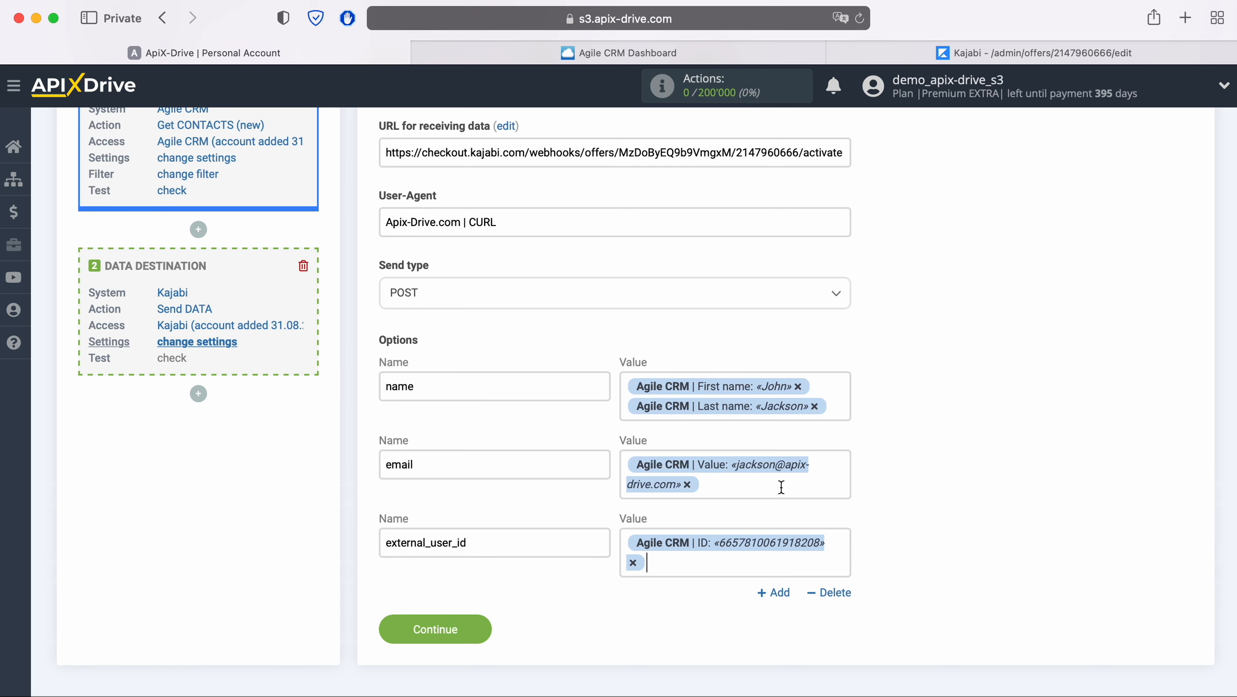
left_click(481, 622)
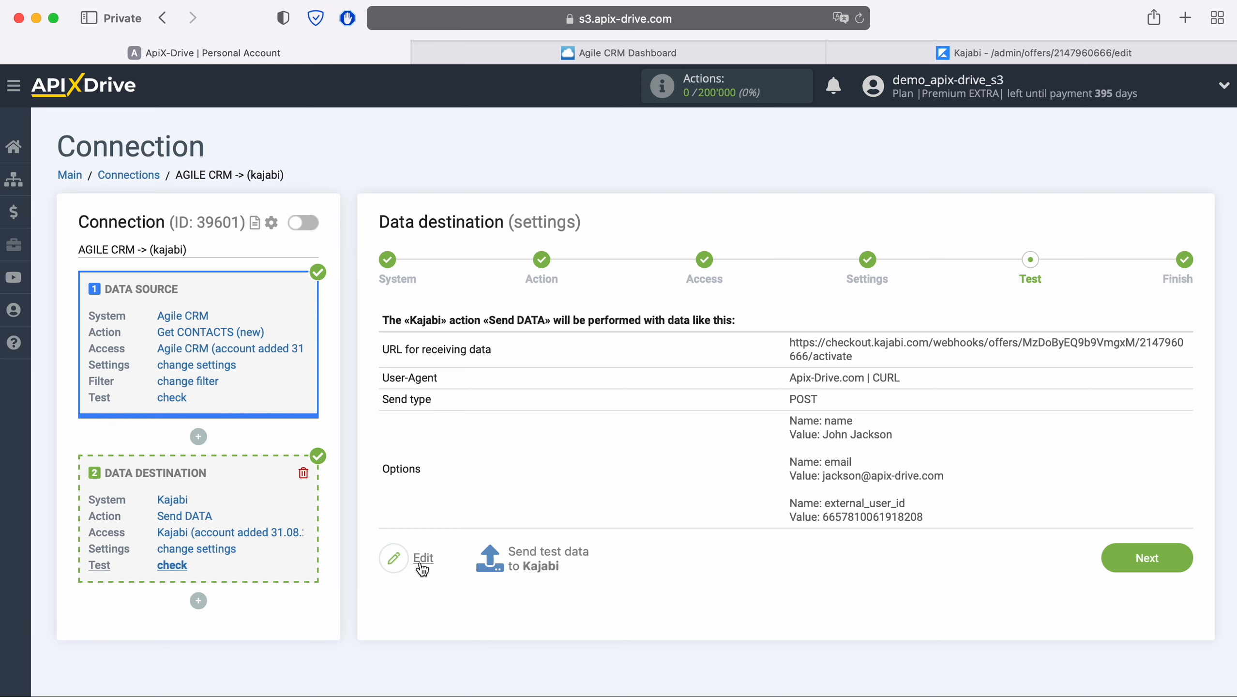
- Send the test contact data to Kajabi from the Test step
left_click(525, 546)
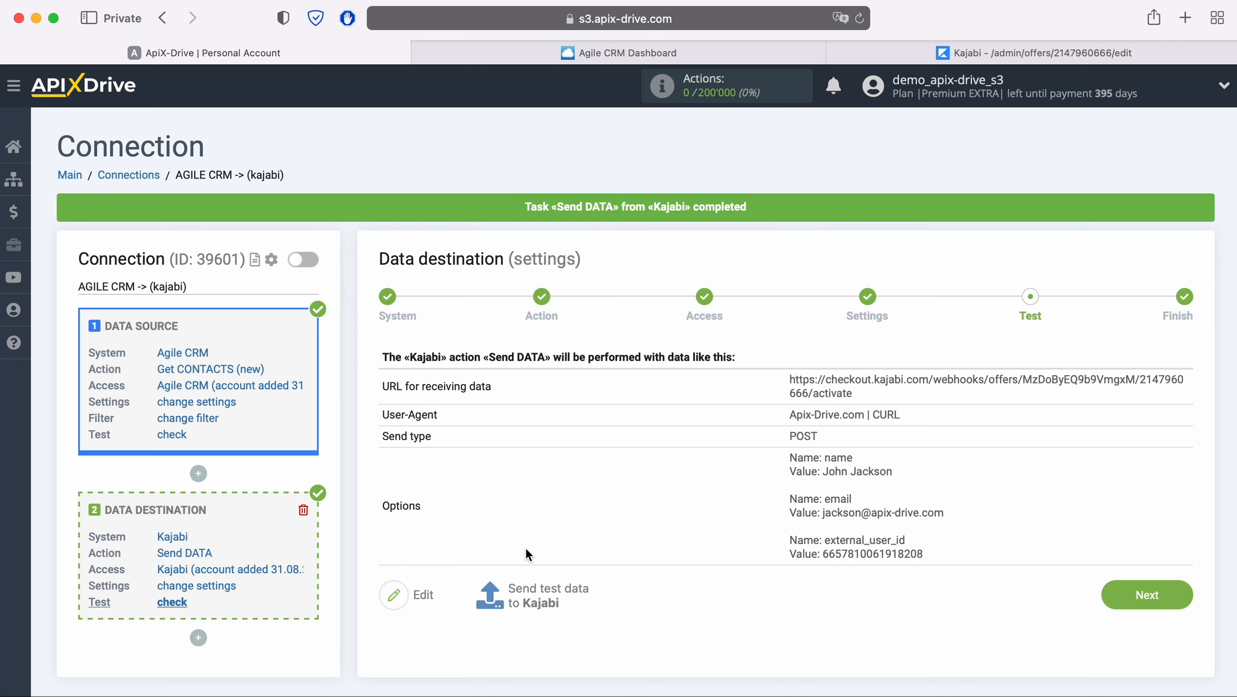
left_click(876, 54)
- Check the new test contact in Kajabi's Contacts list, then advance ApiX-Drive to the finish step
left_click(78, 360)
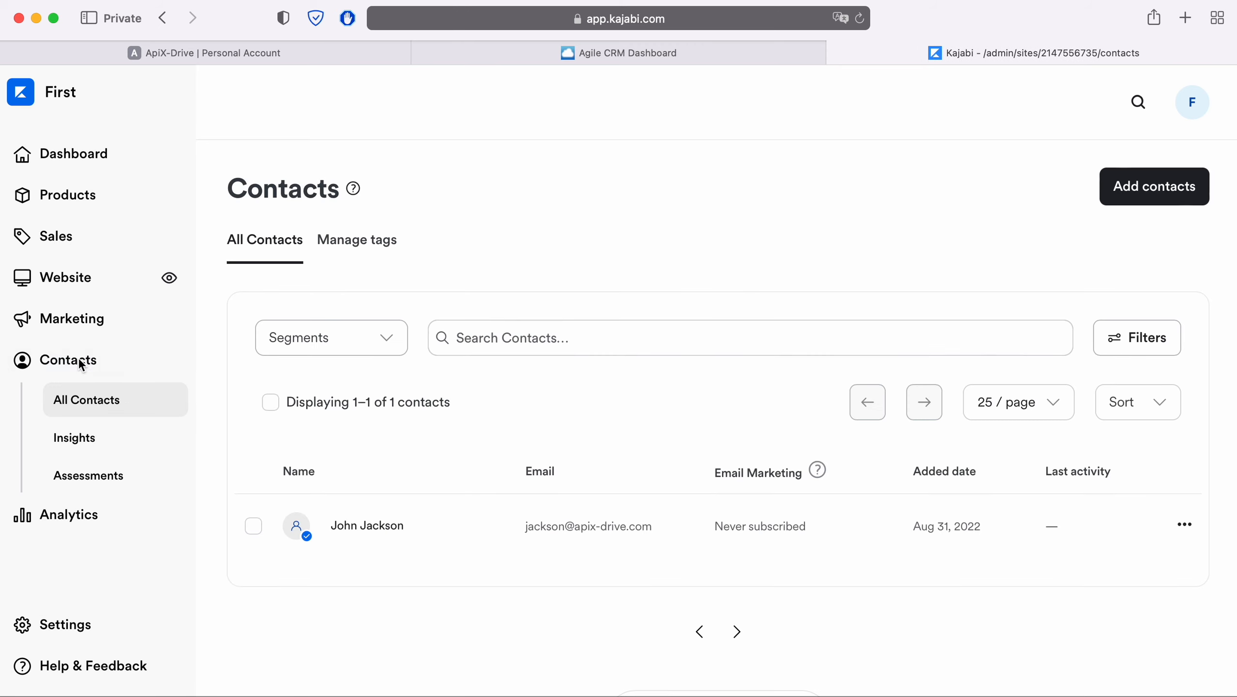
left_click(367, 526)
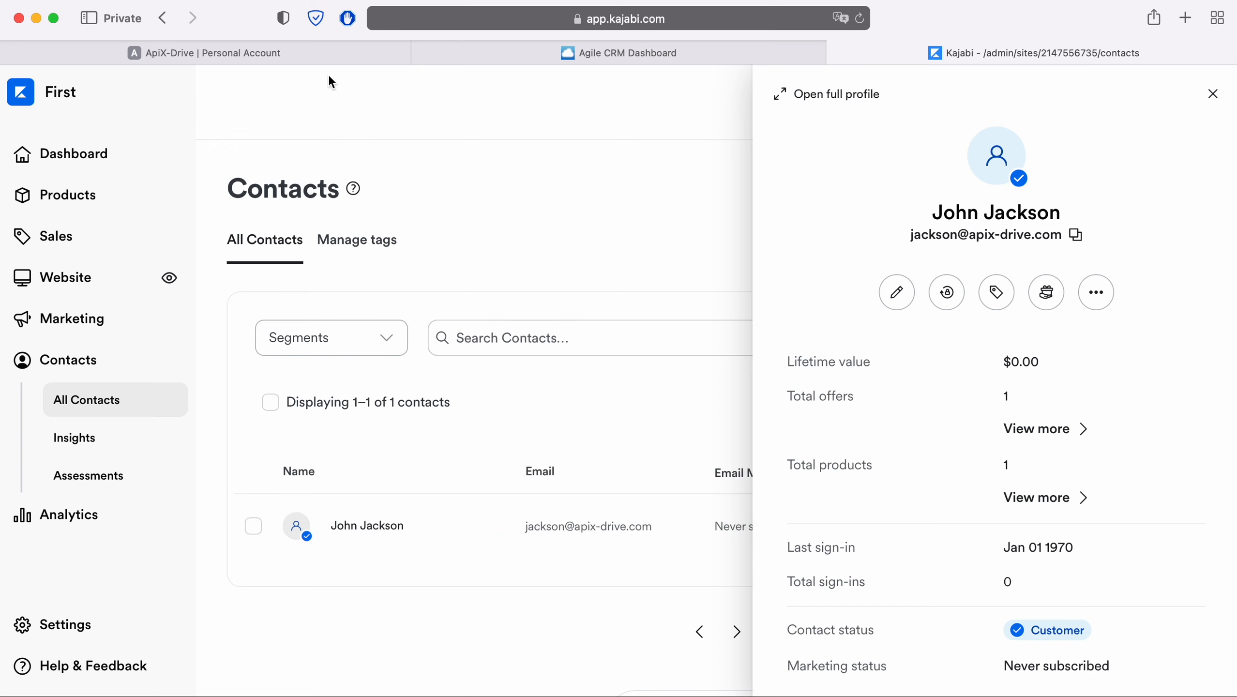
left_click(326, 54)
left_click(1177, 591)
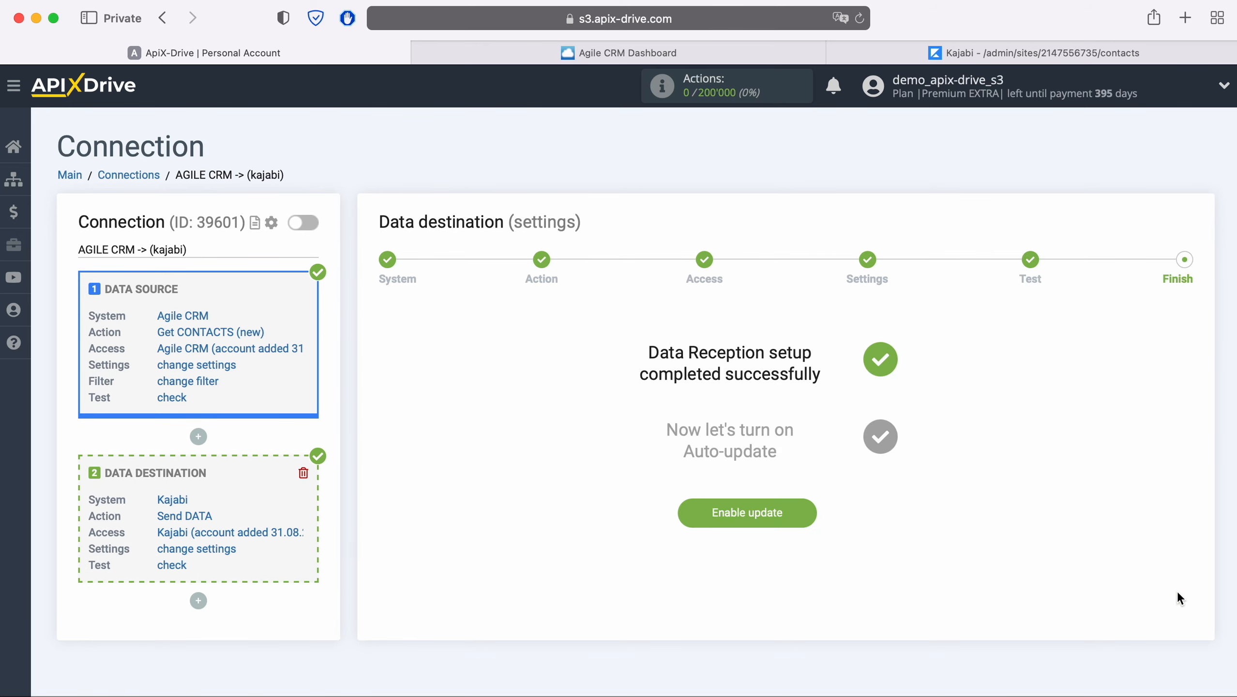
- Enable auto-update for the Agile CRM to Kajabi connection with a 5-minute update interval
left_click(812, 510)
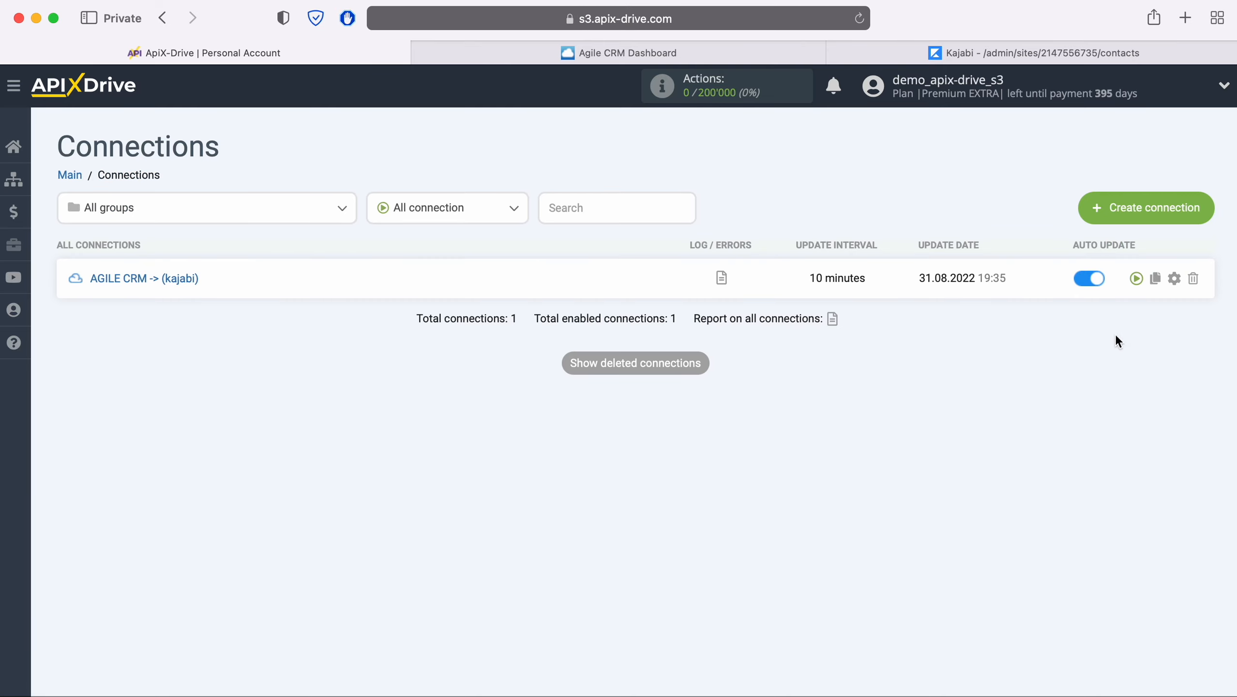
left_click(1173, 278)
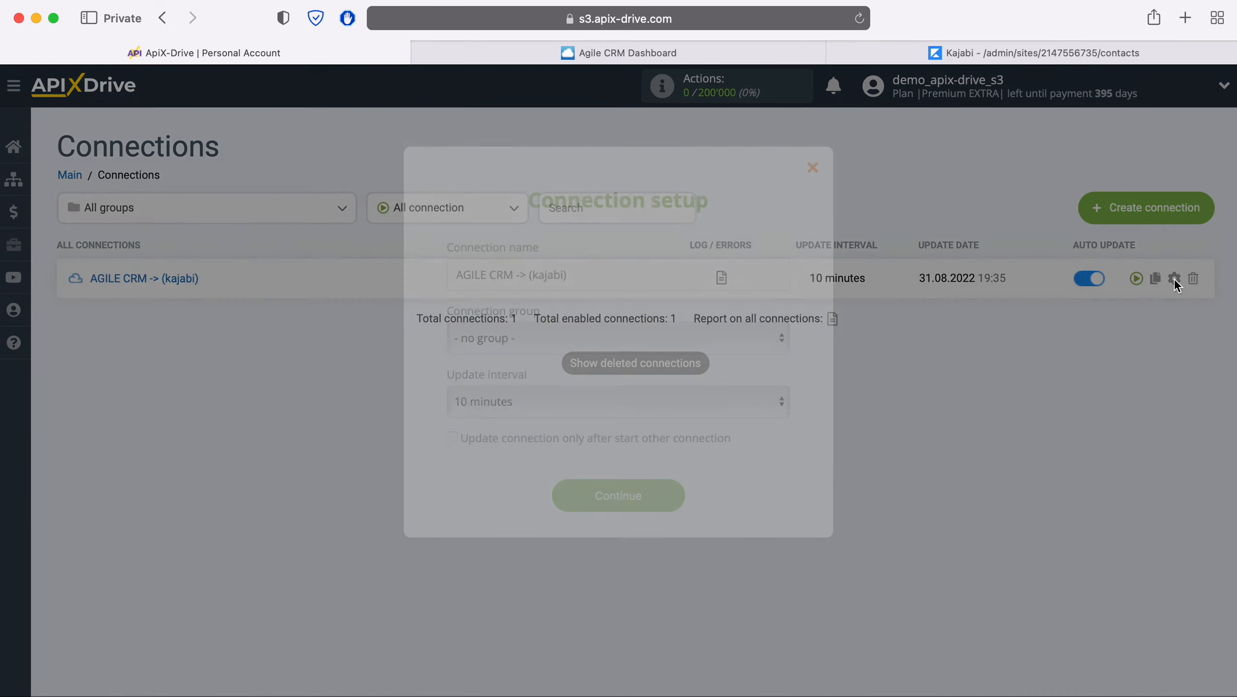
left_click(729, 401)
left_click(684, 378)
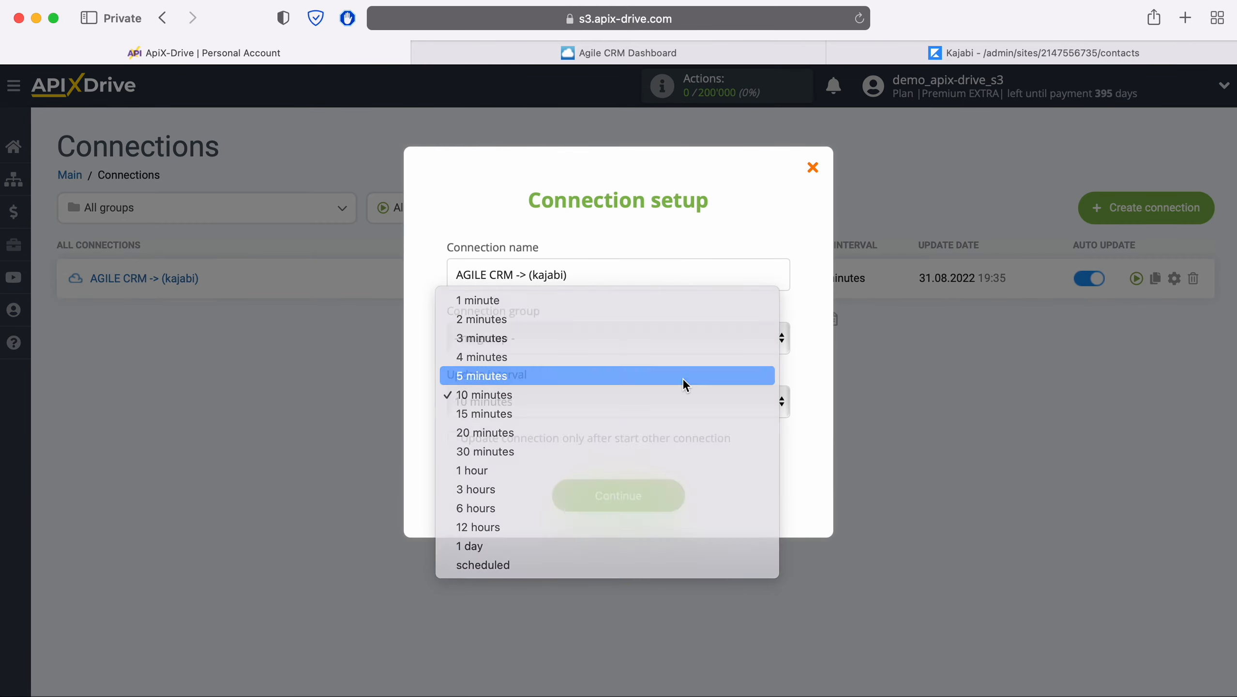
left_click(669, 494)
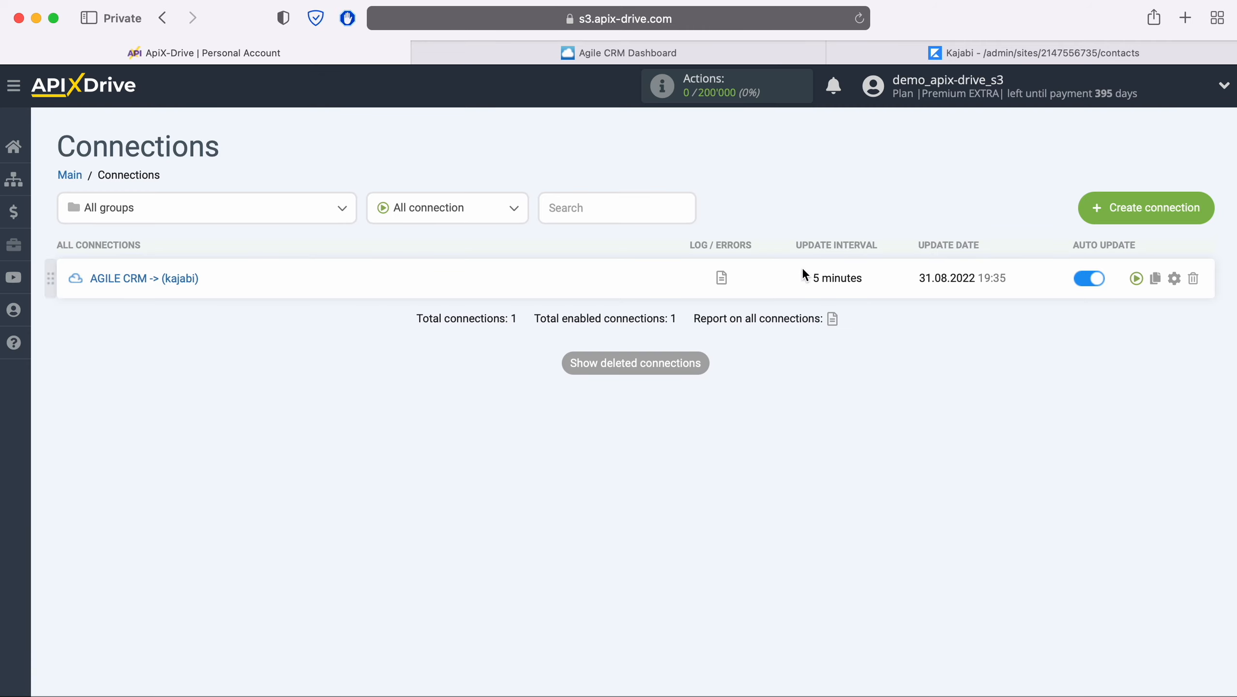